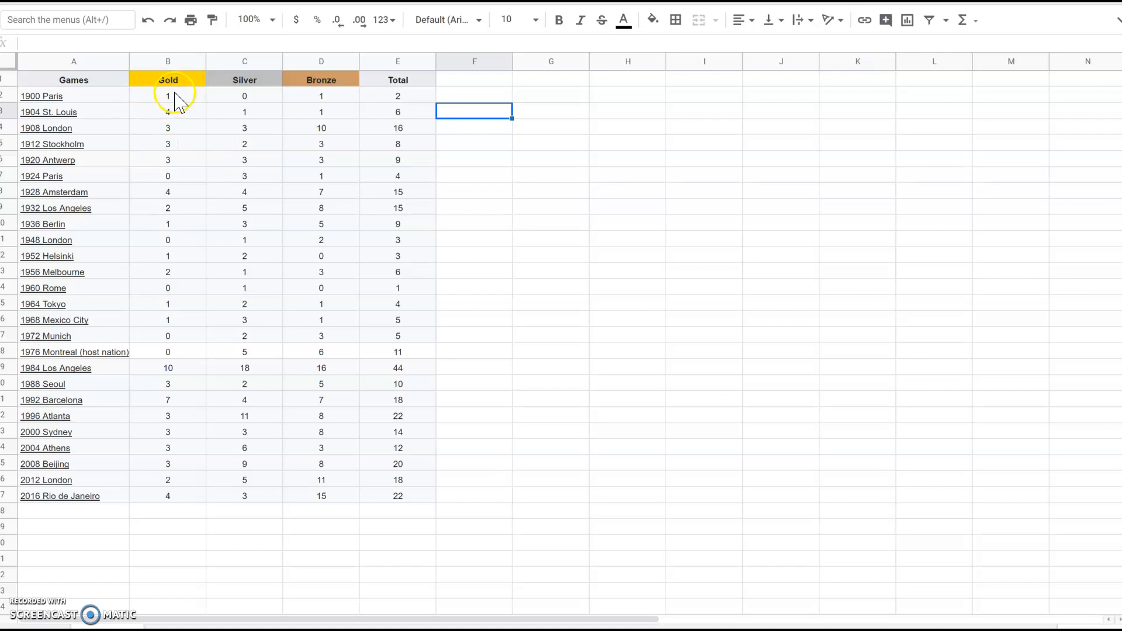
# - Insert a chart based on the Gold column data, B1:B27
pyautogui.moveTo(173, 88); pyautogui.dragTo(183, 496)
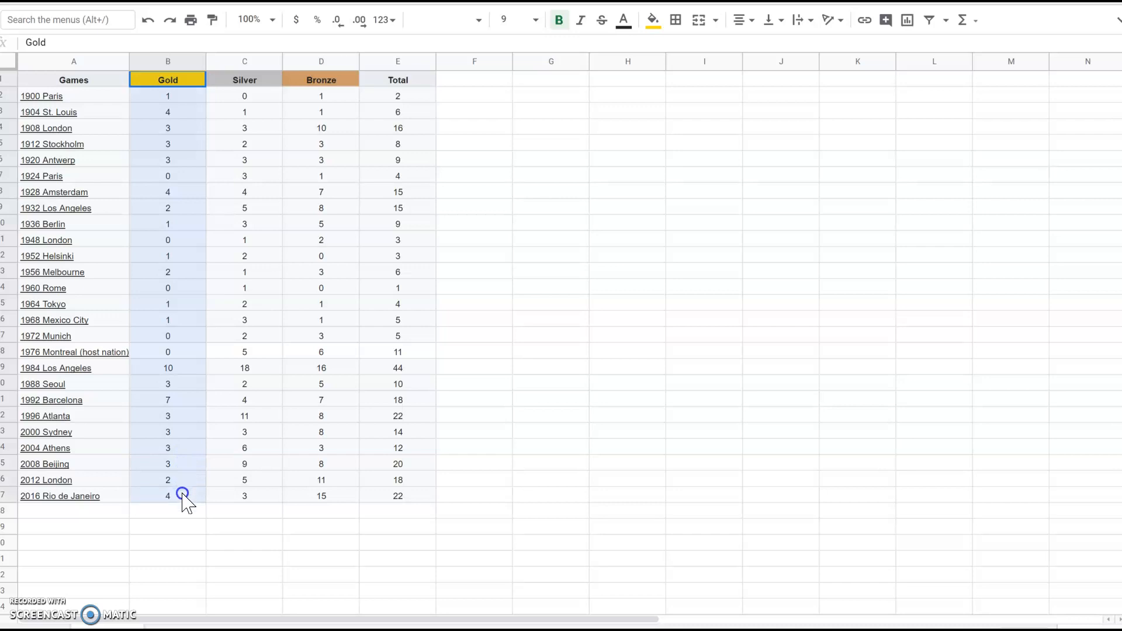
pyautogui.moveTo(183, 497); pyautogui.dragTo(183, 497)
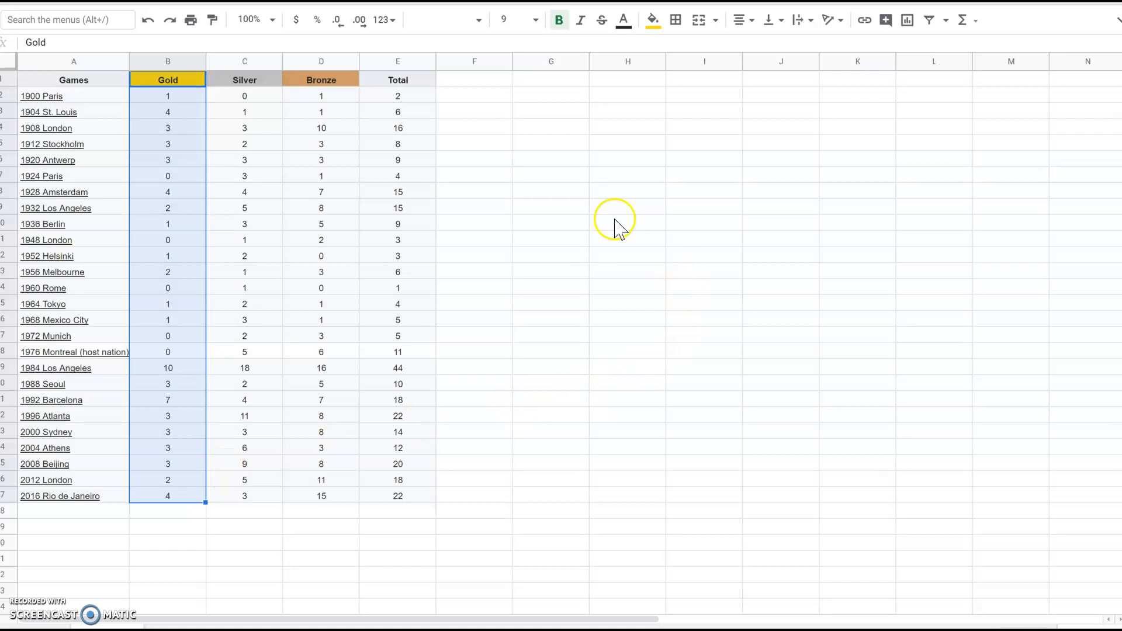
pyautogui.click(908, 21)
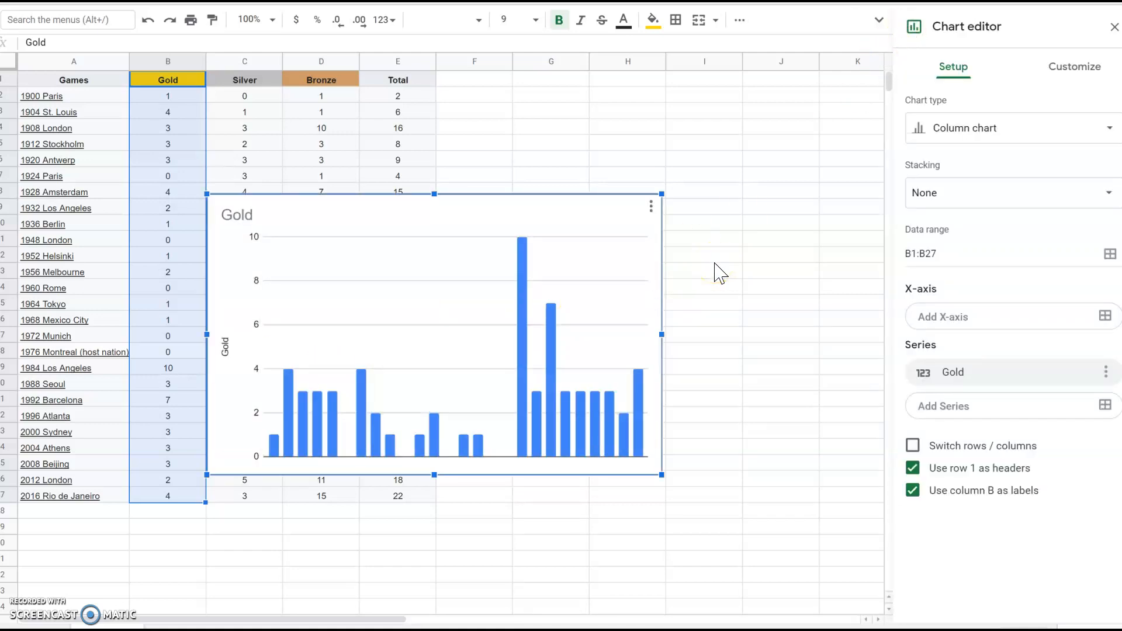
# - Change the Gold chart to a histogram chart and turn off using column B as labels
pyautogui.click(1027, 138)
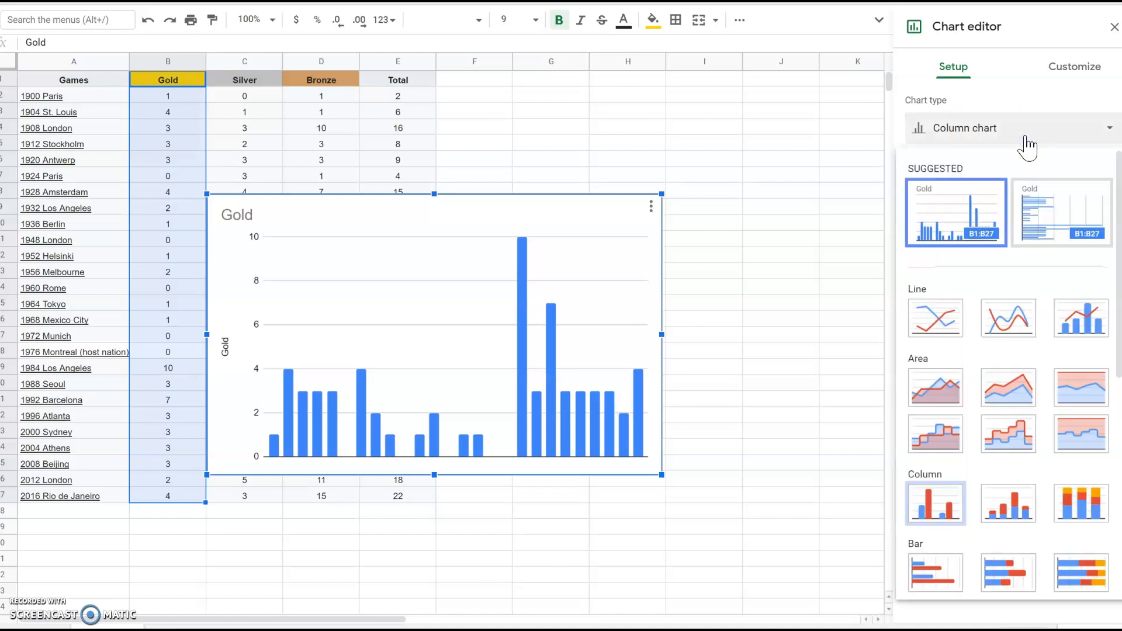
pyautogui.scroll(-2, 1007, 293)
pyautogui.scroll(-5, 1009, 293)
pyautogui.scroll(-4, 1005, 295)
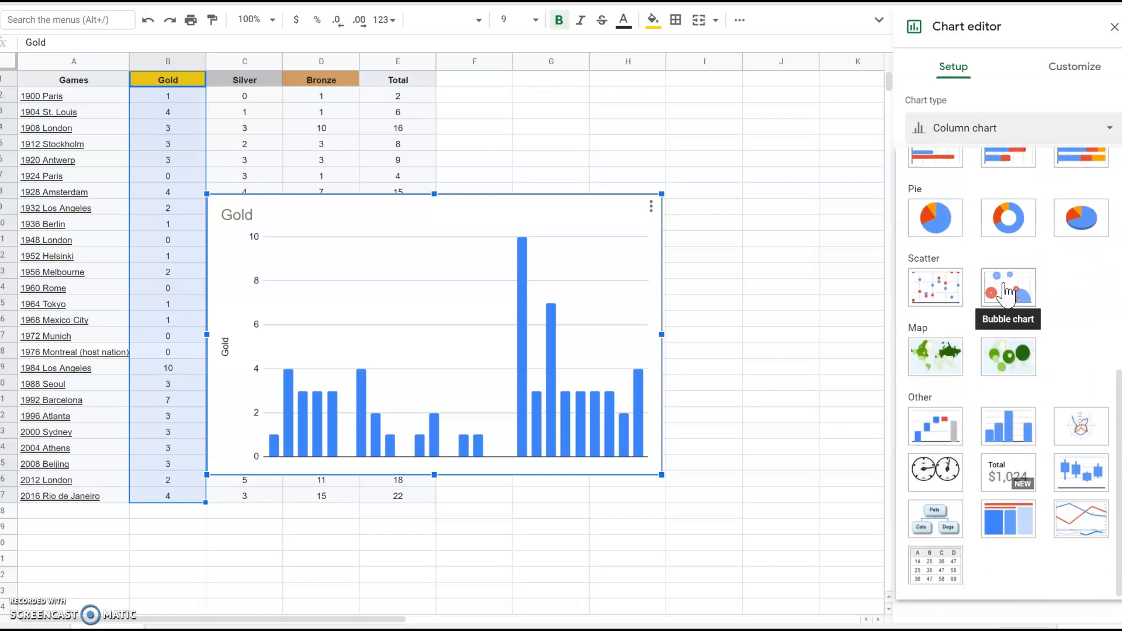
pyautogui.click(1009, 439)
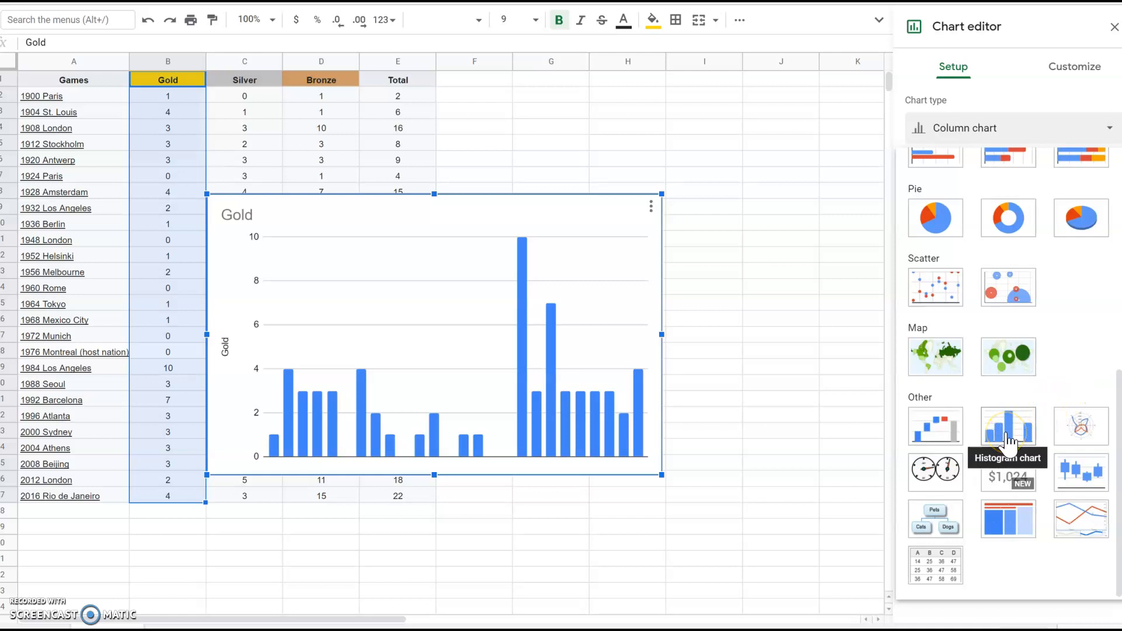
pyautogui.click(1009, 440)
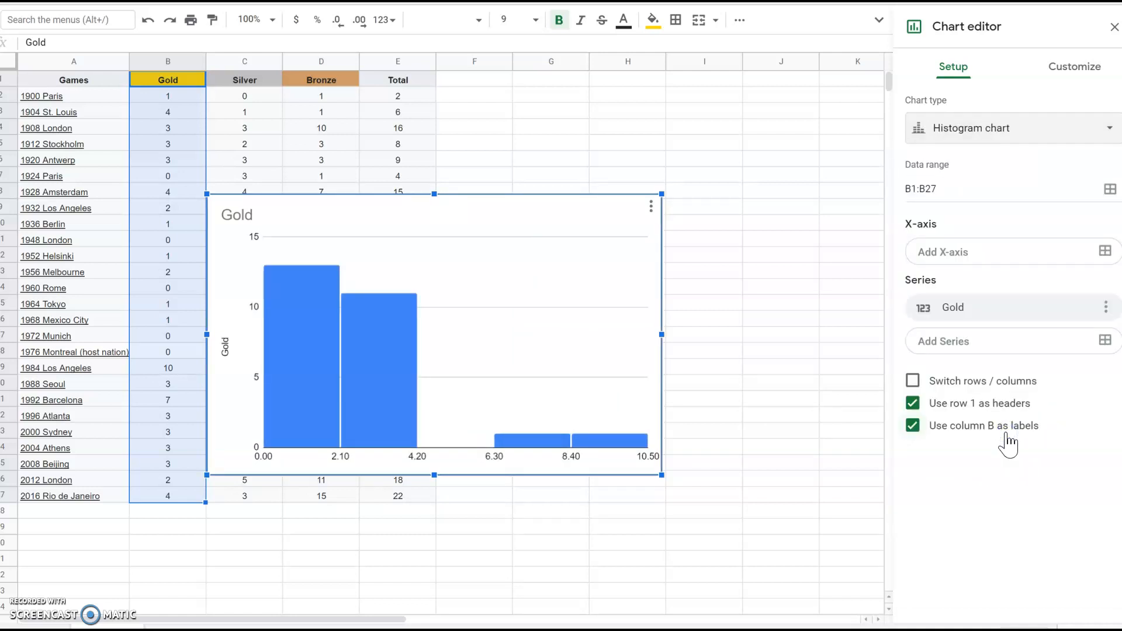
pyautogui.click(1006, 435)
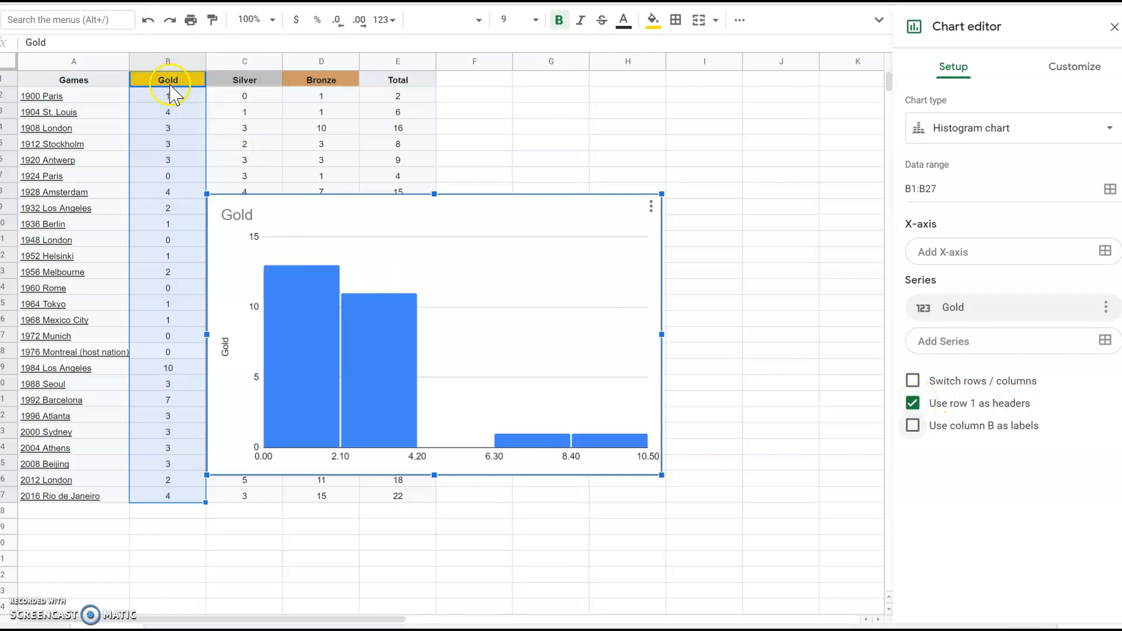
pyautogui.click(229, 216)
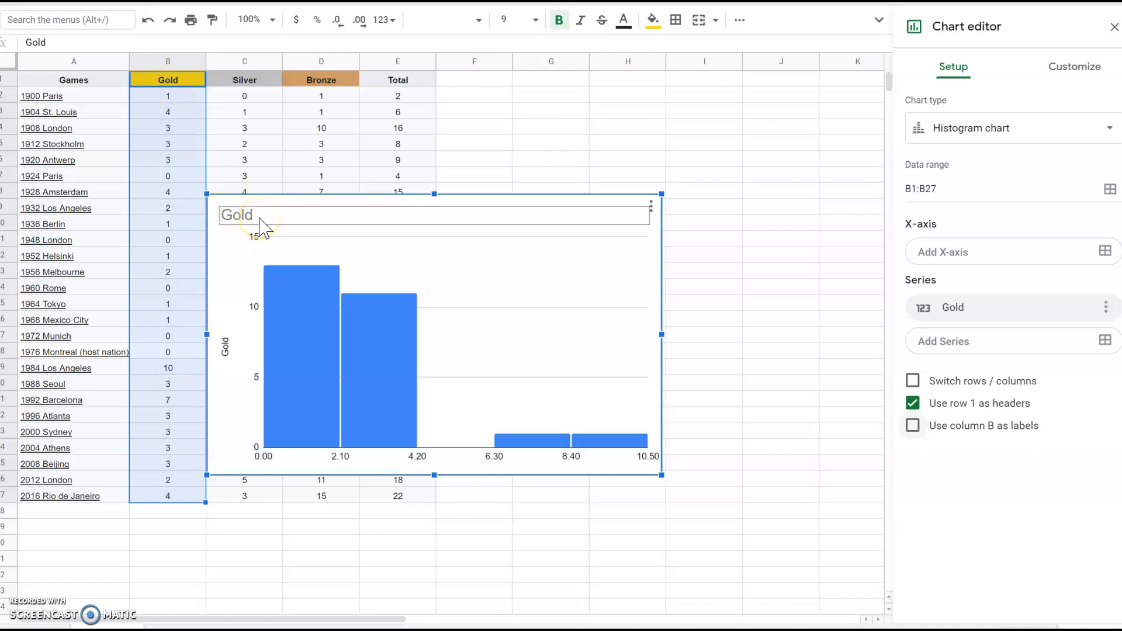
pyautogui.click(463, 258)
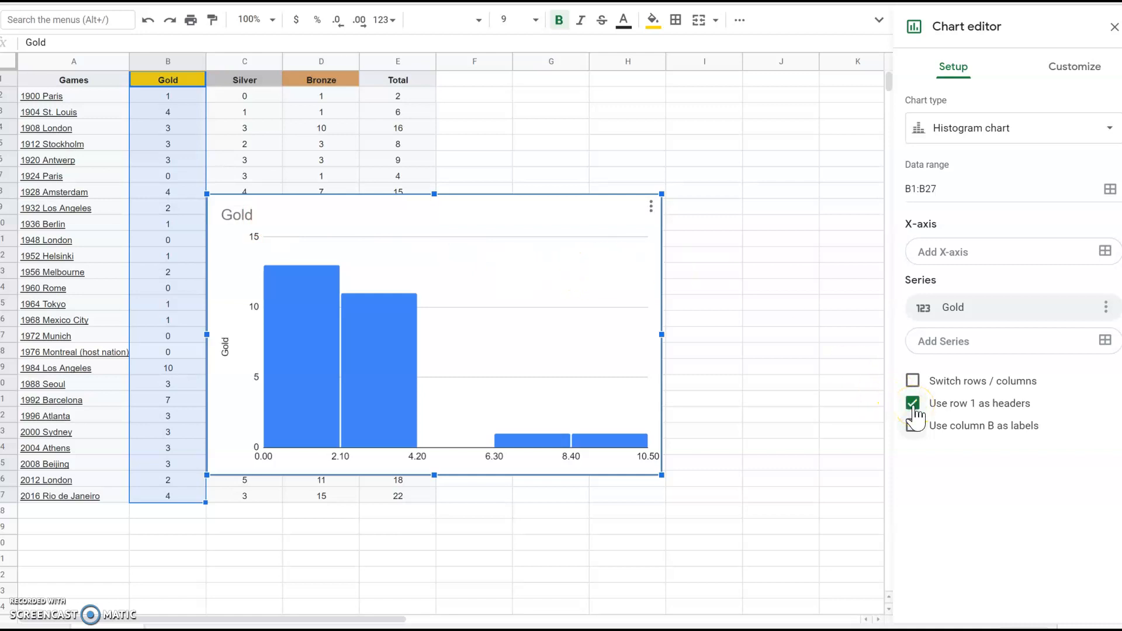
pyautogui.click(953, 406)
pyautogui.click(248, 219)
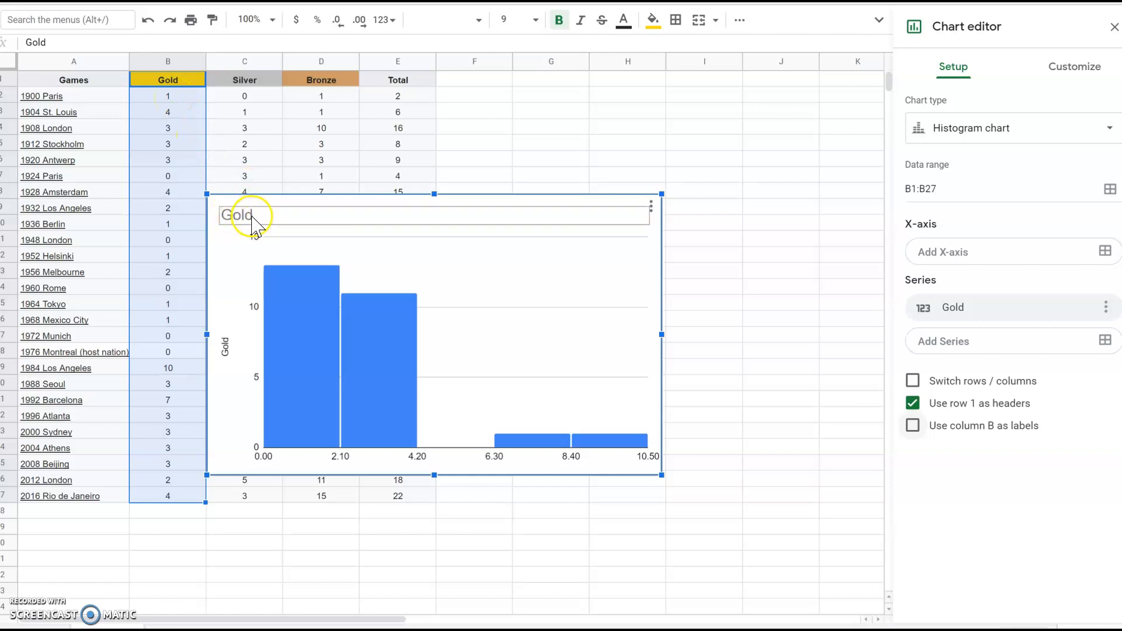
pyautogui.doubleClick(383, 314)
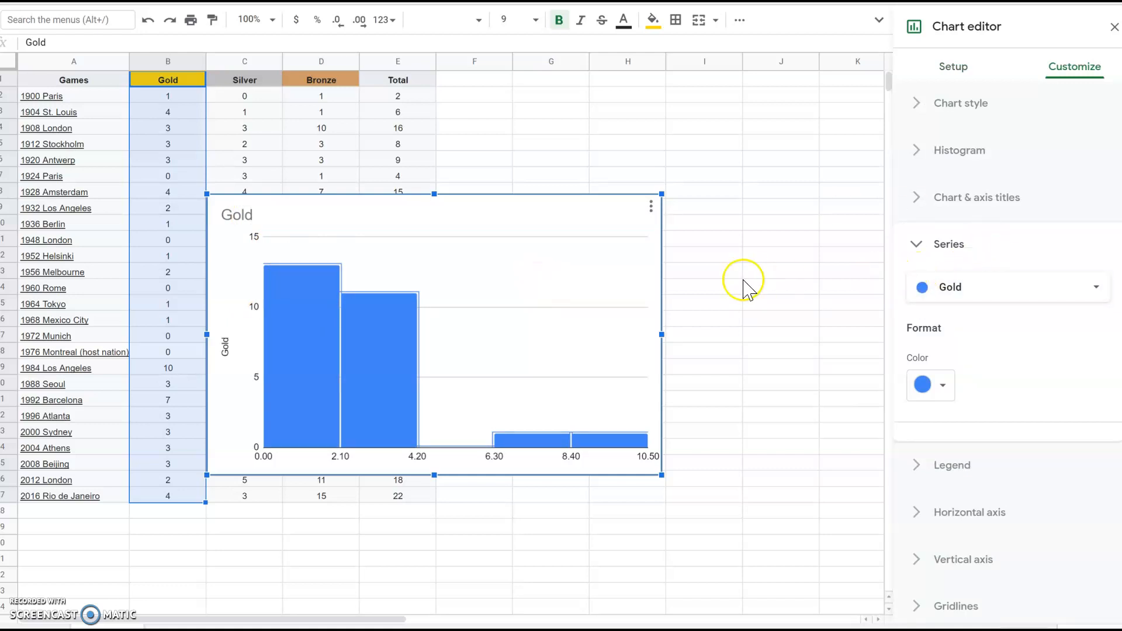
# - Close the chart editor, then reopen it for the Gold histogram with the customization options showing
pyautogui.click(773, 210)
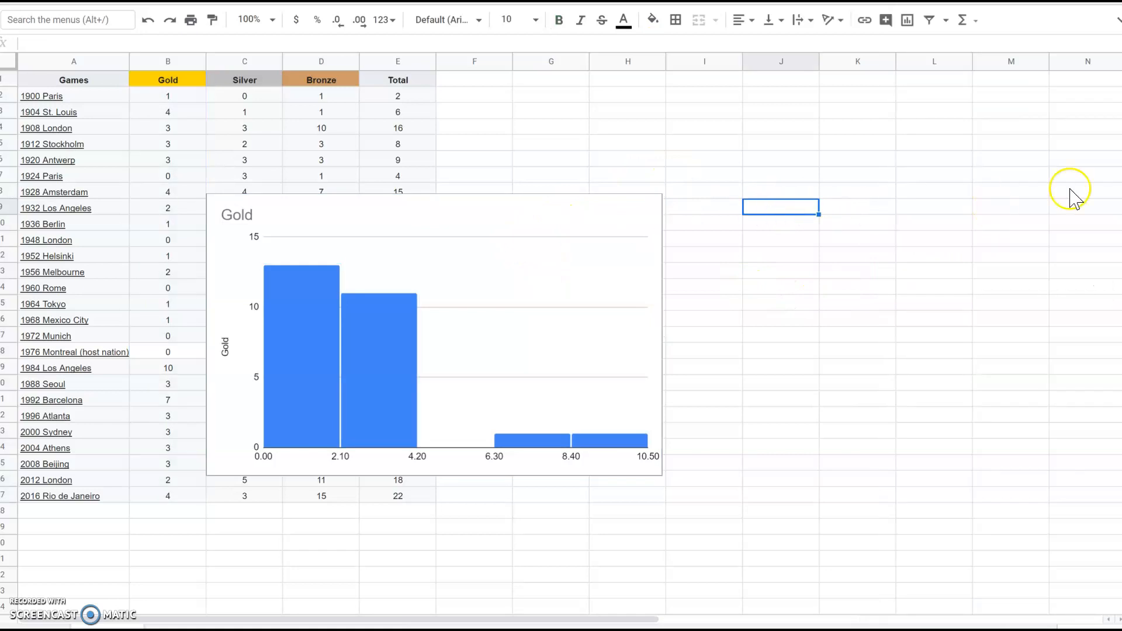
pyautogui.click(492, 260)
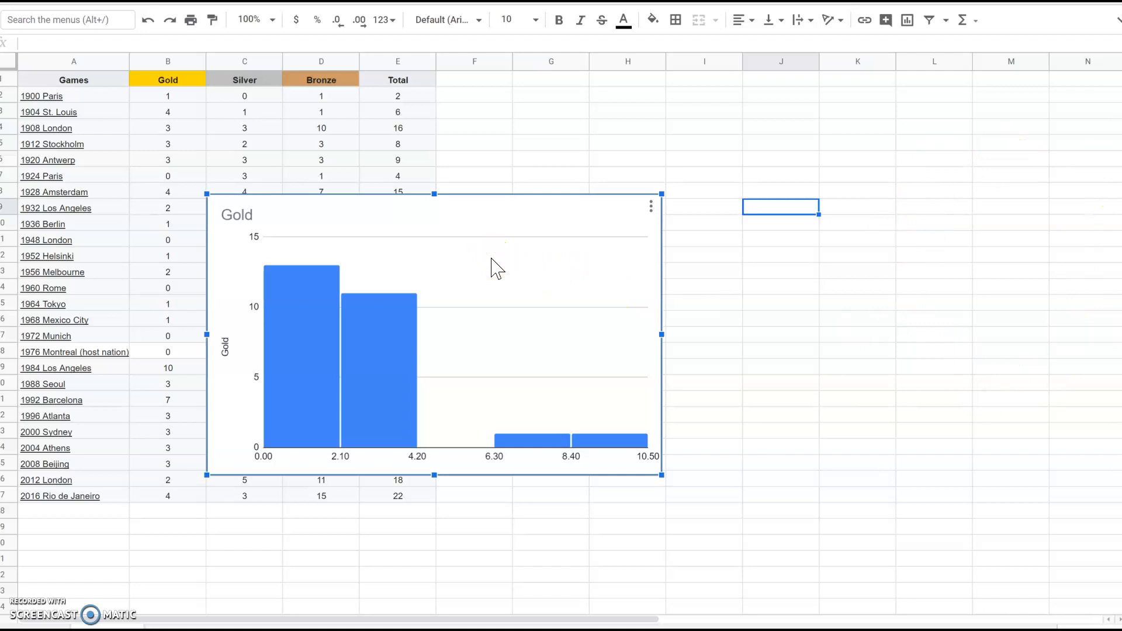
pyautogui.doubleClick(492, 261)
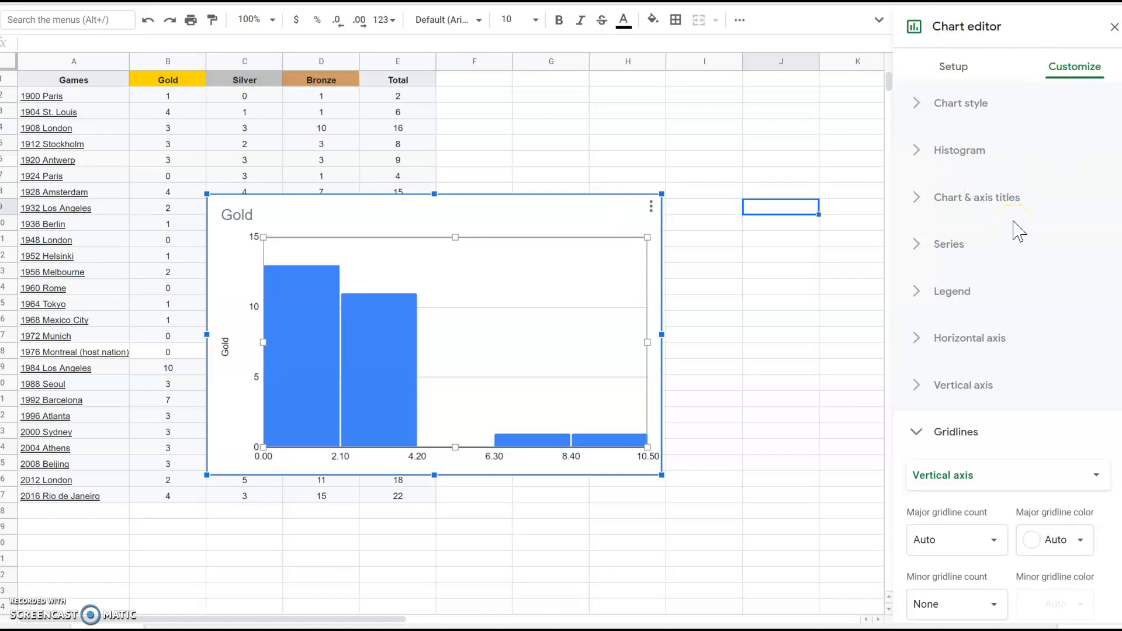
pyautogui.click(950, 76)
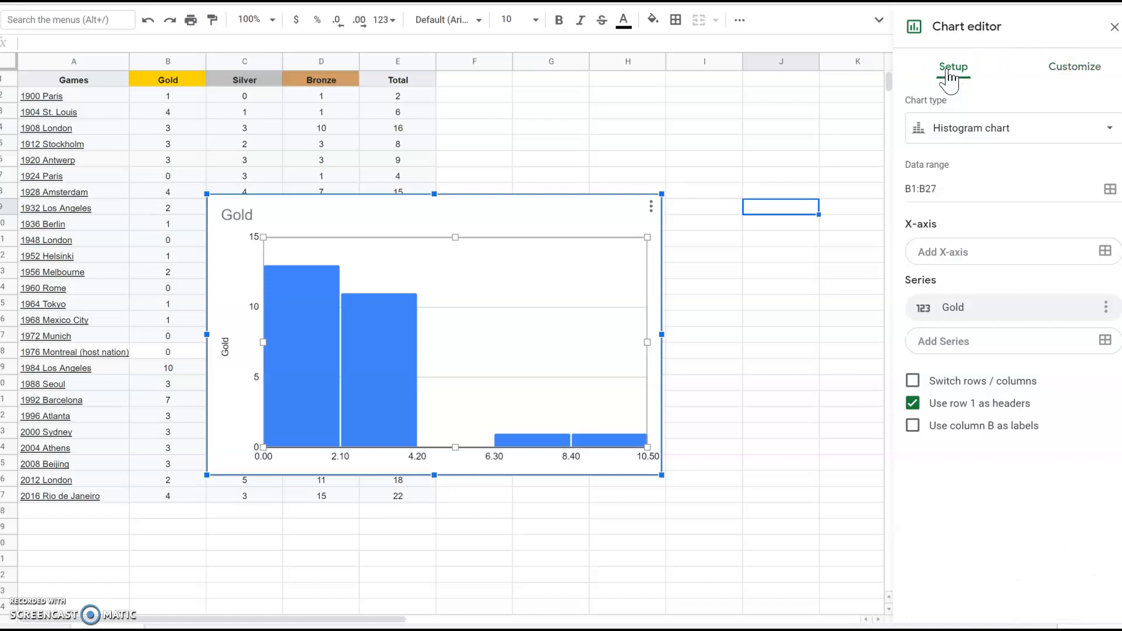
pyautogui.click(1062, 76)
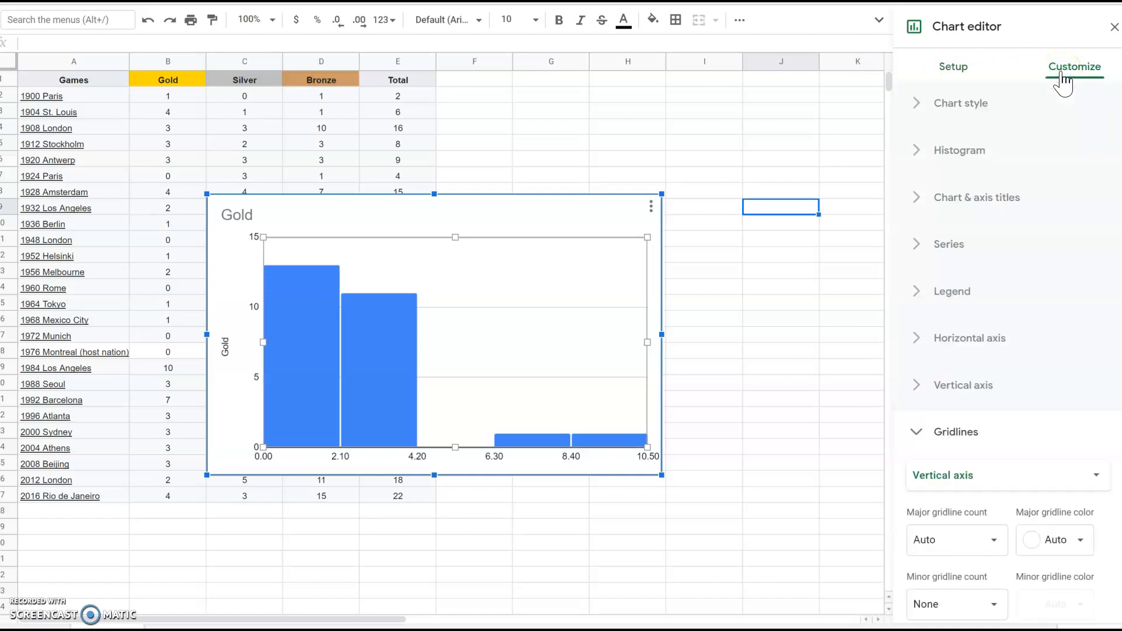
# - Try a bucket size of 1 for the Gold histogram, and settle on a bucket size of 2
pyautogui.click(917, 105)
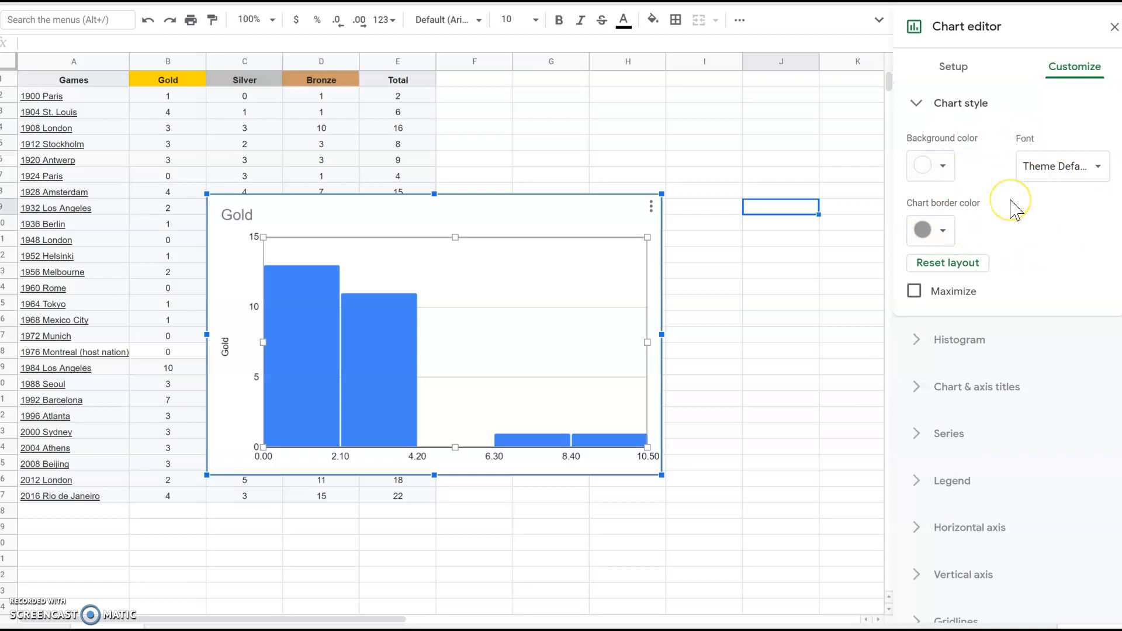
pyautogui.click(917, 104)
pyautogui.click(915, 151)
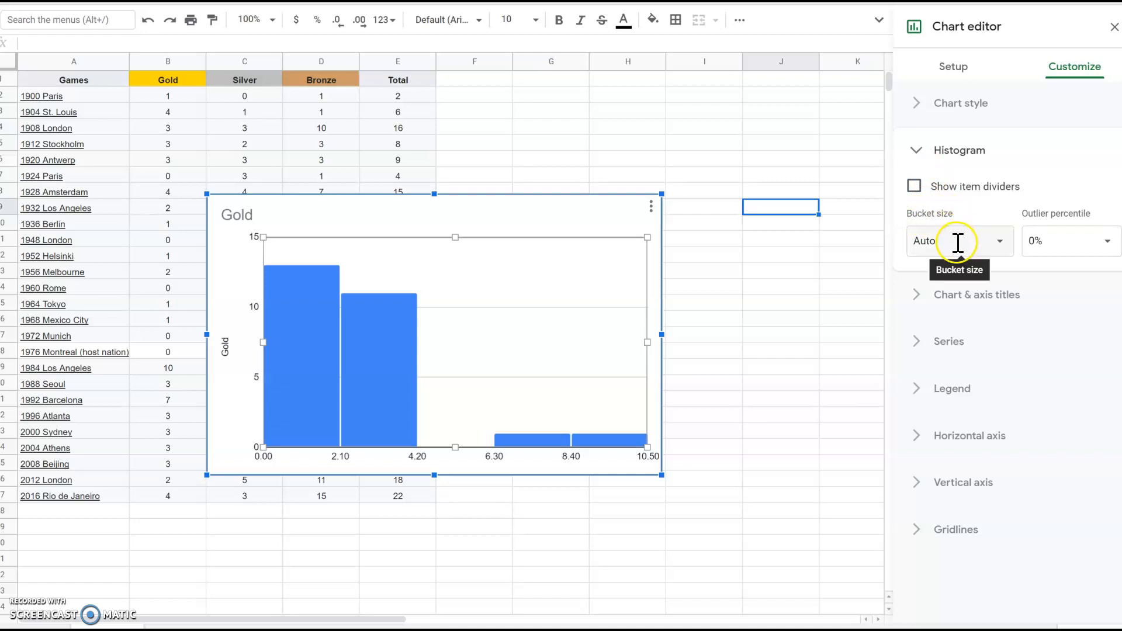
pyautogui.click(1000, 245)
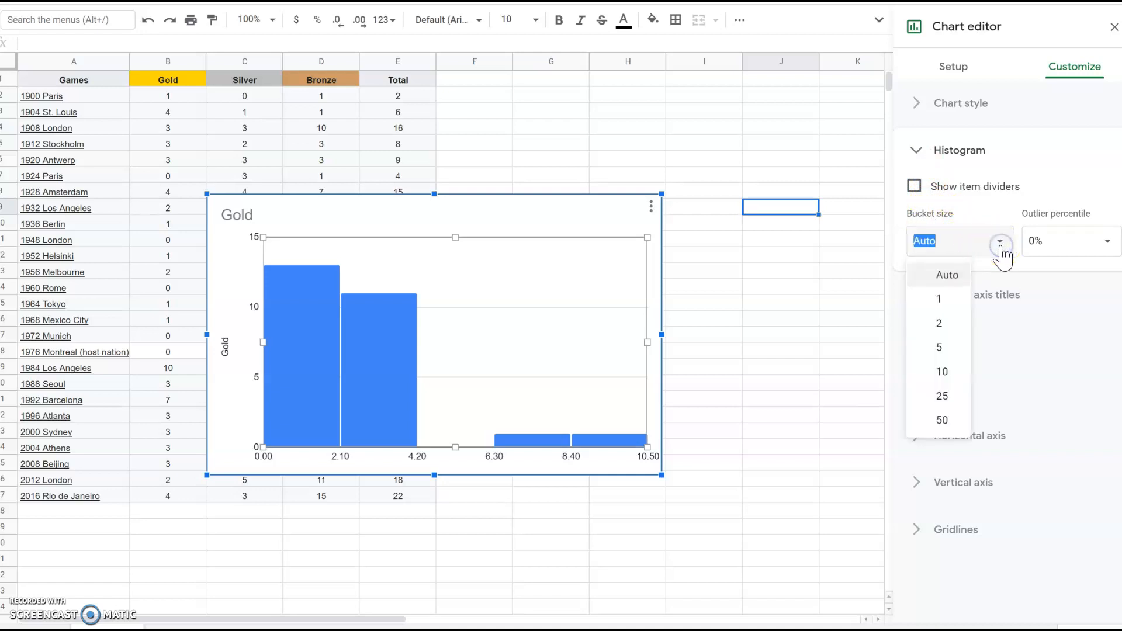
pyautogui.click(952, 299)
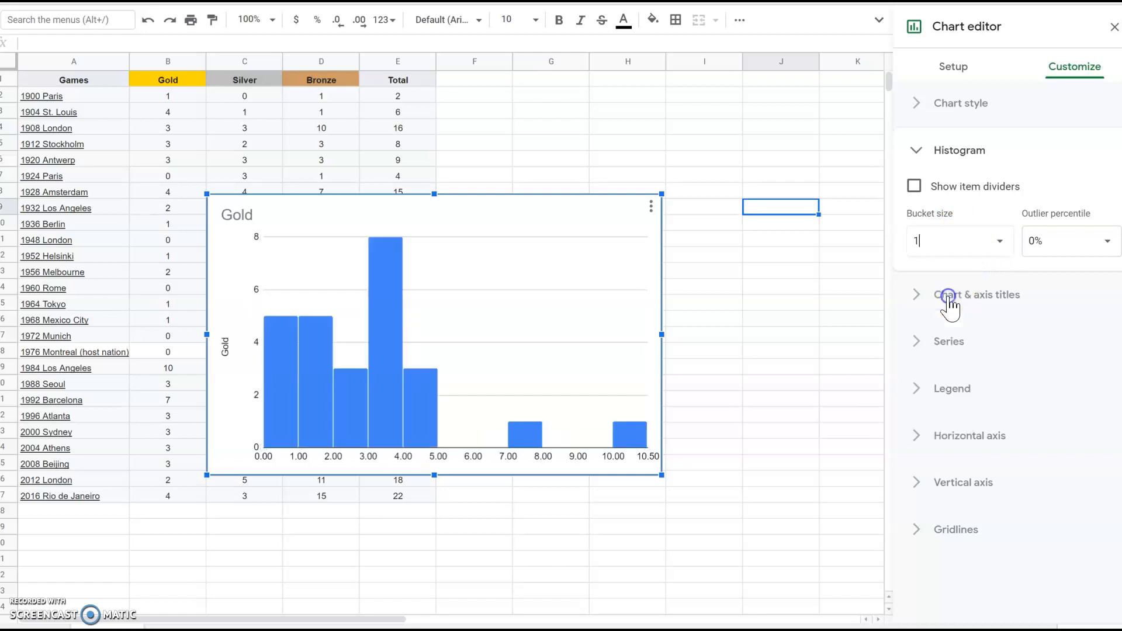
pyautogui.click(998, 242)
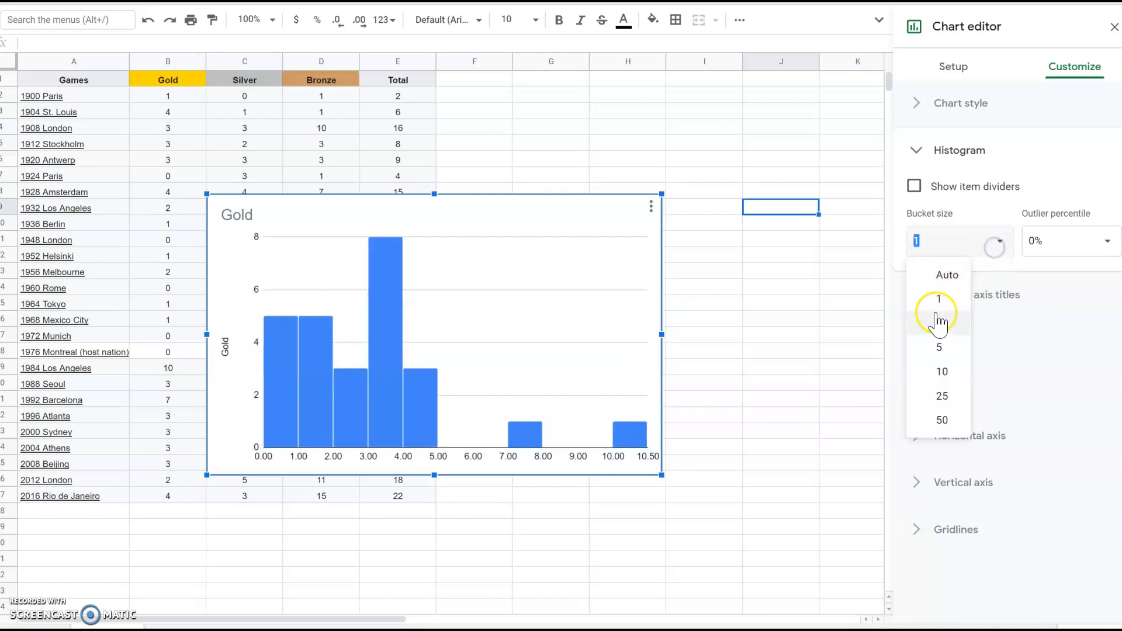
pyautogui.click(936, 320)
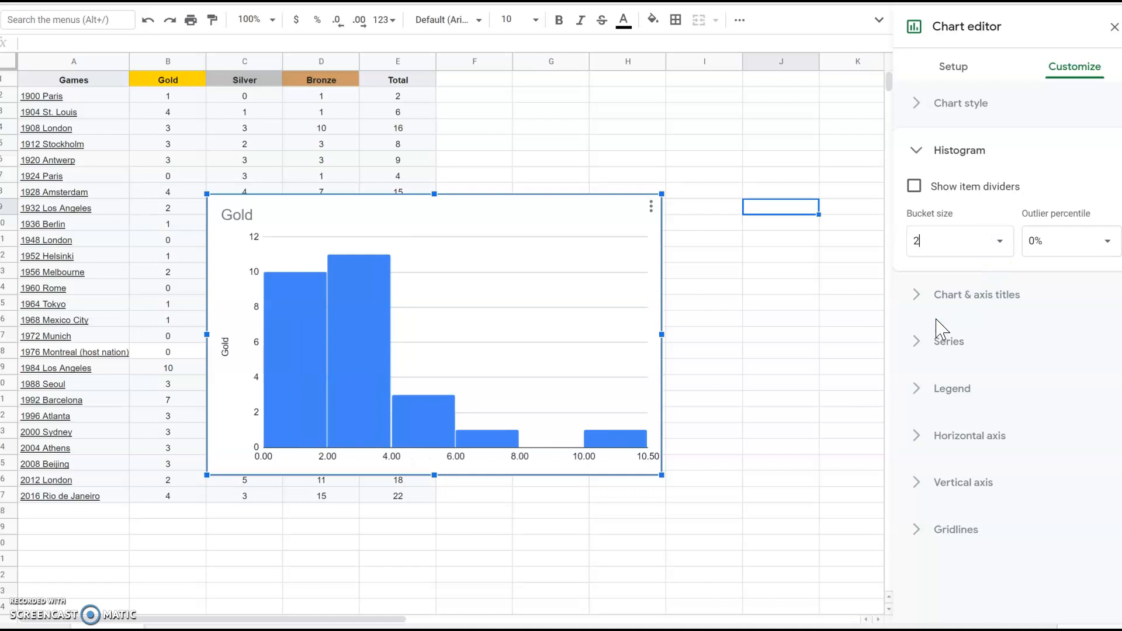
pyautogui.click(353, 460)
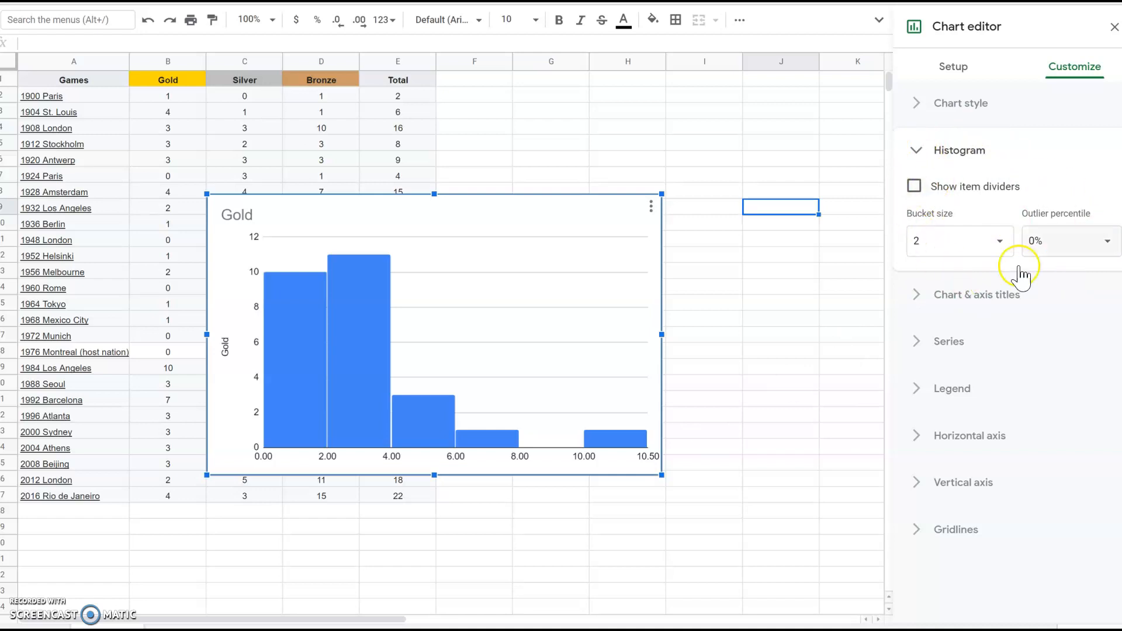
pyautogui.click(922, 151)
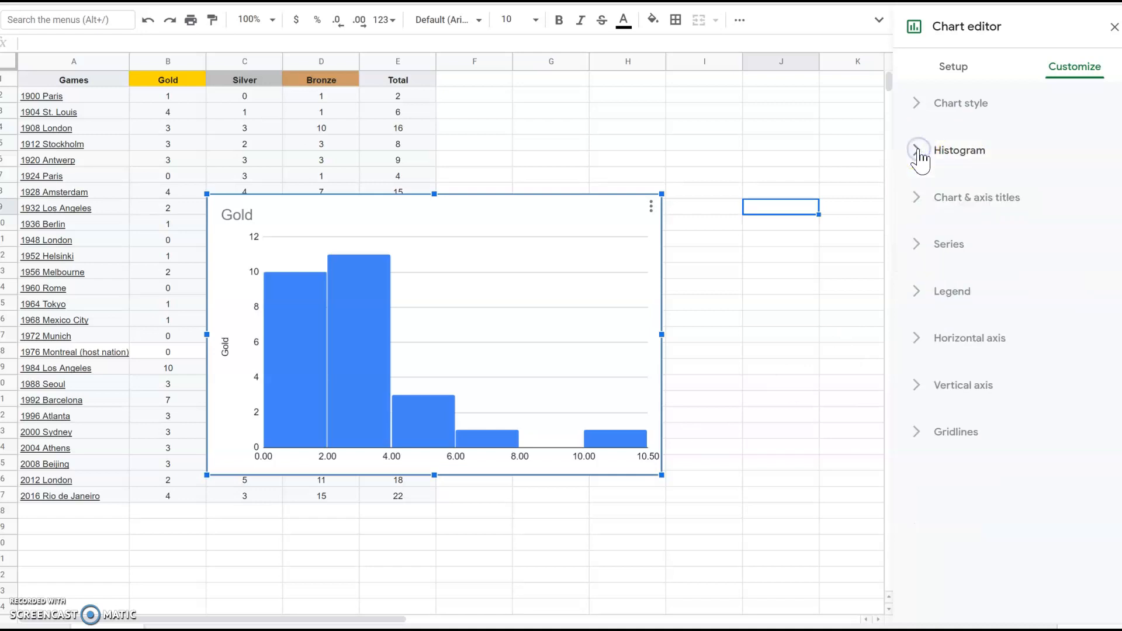
# - Replace the histogram's chart title with "Graph 1: Number Summer Olympic Gold Medals"
pyautogui.click(915, 202)
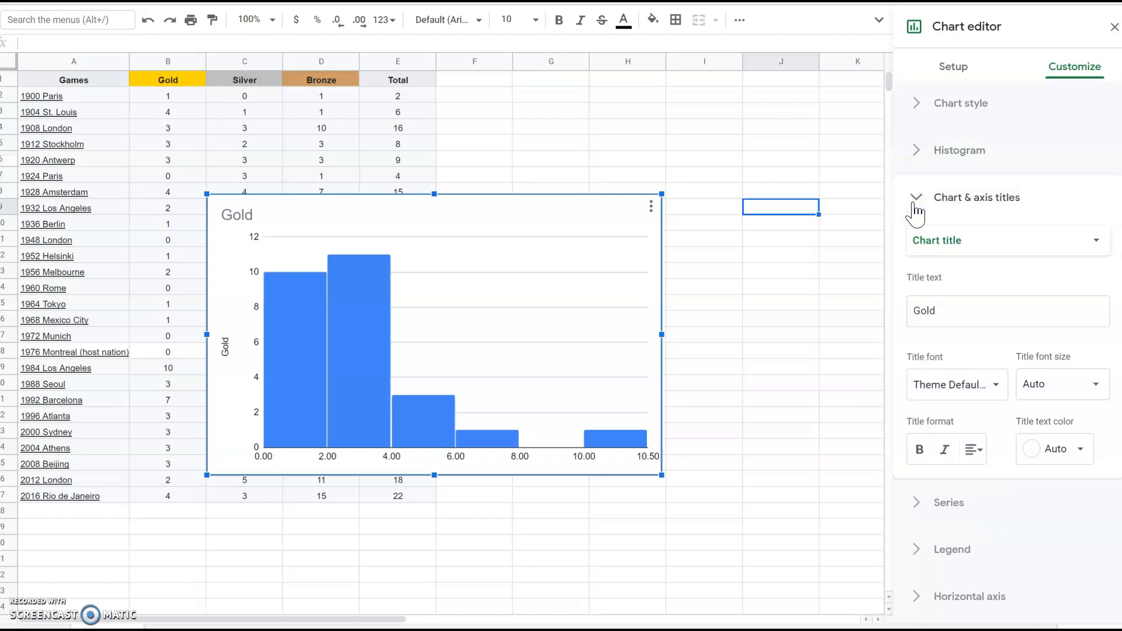
pyautogui.moveTo(947, 310); pyautogui.dragTo(909, 314)
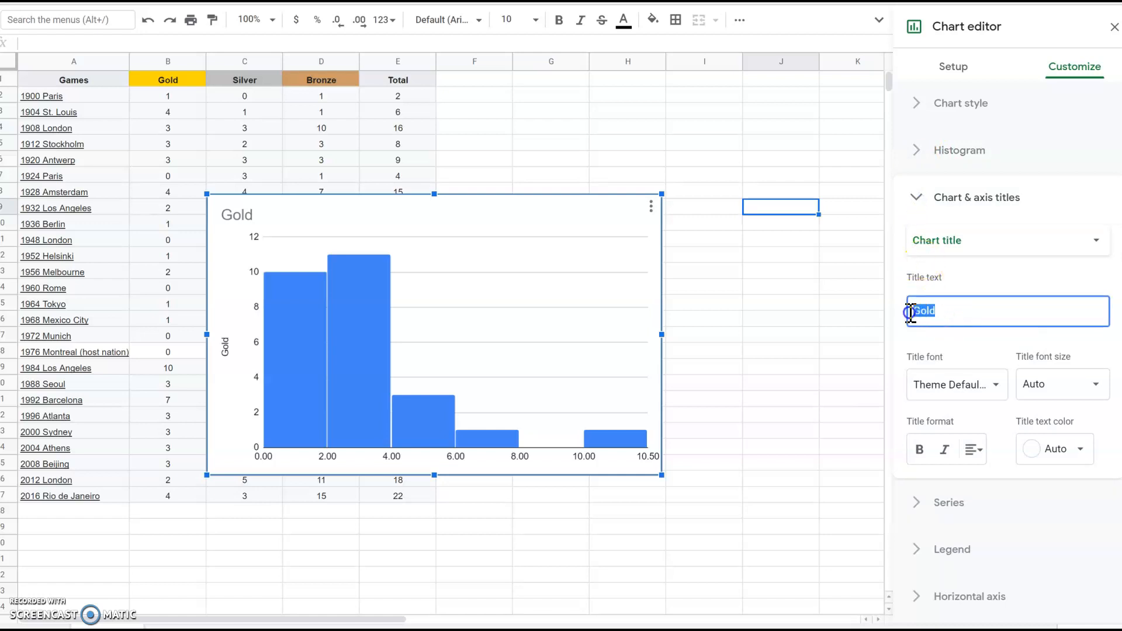
pyautogui.write('Graph 1: Number Summer Olympic')
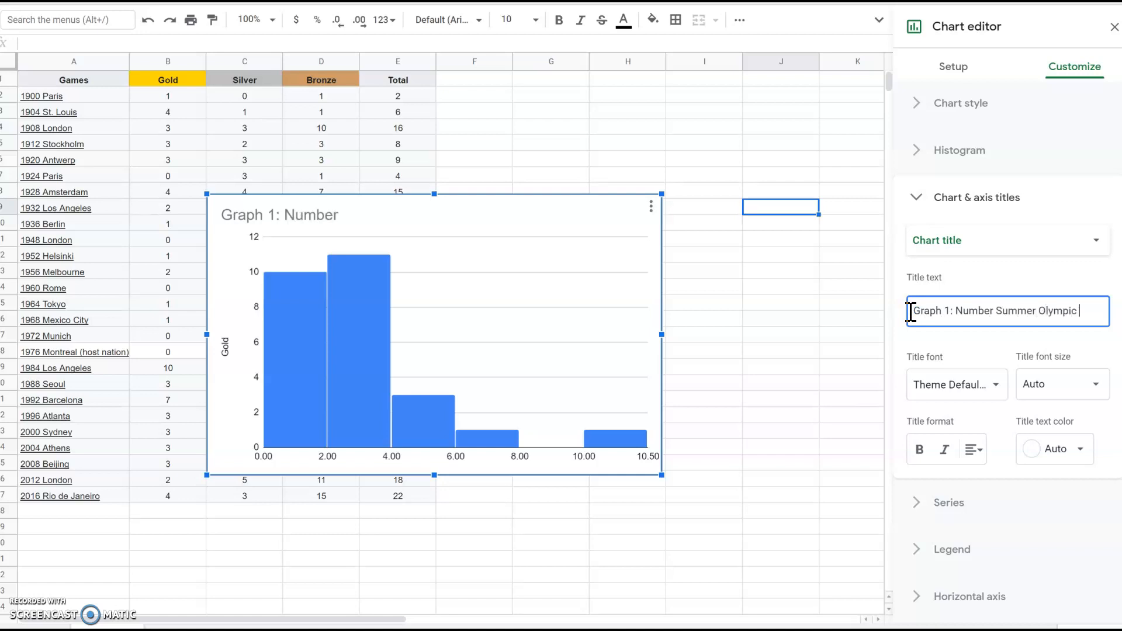
pyautogui.write(' Gold Medals')
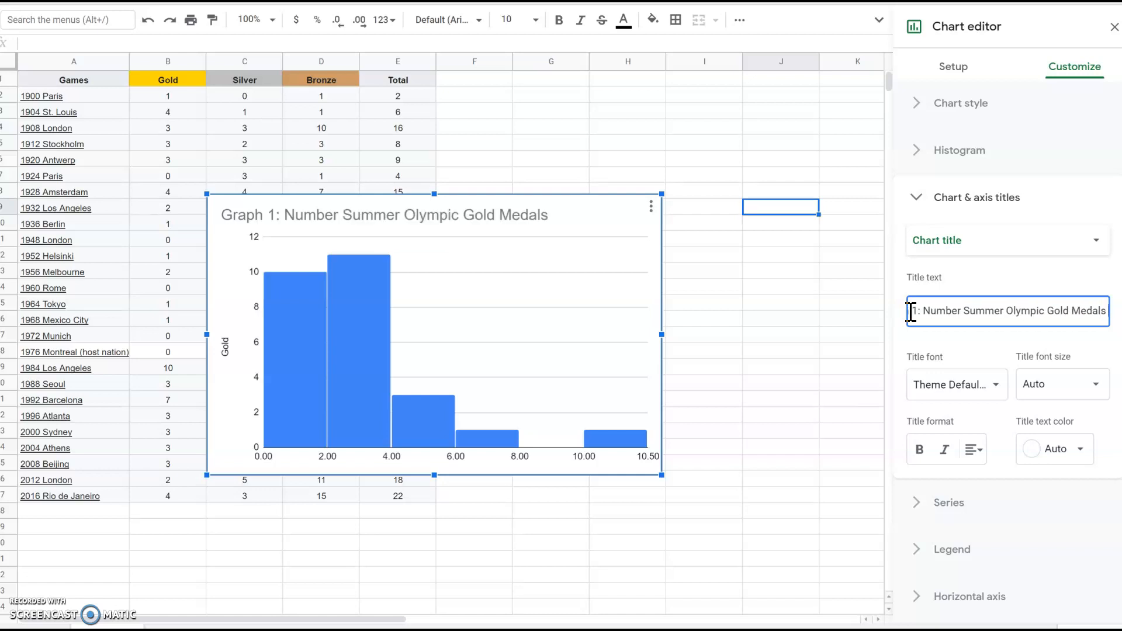
# - Reword the chart title to "Graph 1: Number of Gold Medals Won by Canada."
pyautogui.write(' W')
pyautogui.press('BackSpace')
pyautogui.press('BackSpace')
pyautogui.keyDown('shift'); pyautogui.click(910, 312); pyautogui.keyUp('shift')
pyautogui.write('Won')
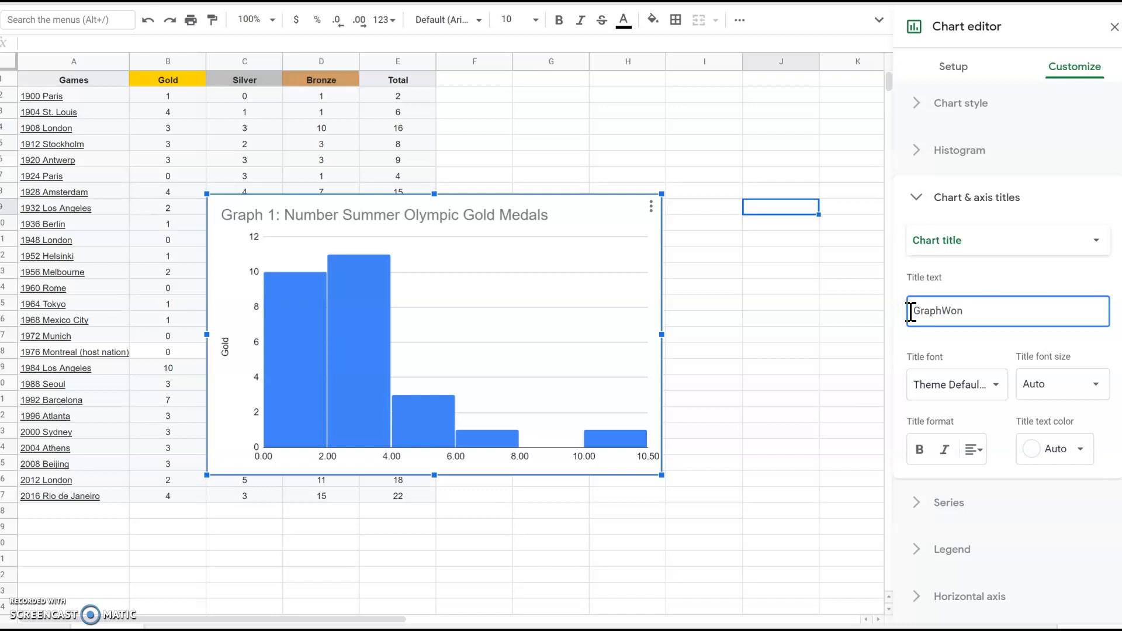
pyautogui.write(' Won')
pyautogui.press('BackSpace')
pyautogui.press('BackSpace')
pyautogui.press('BackSpace')
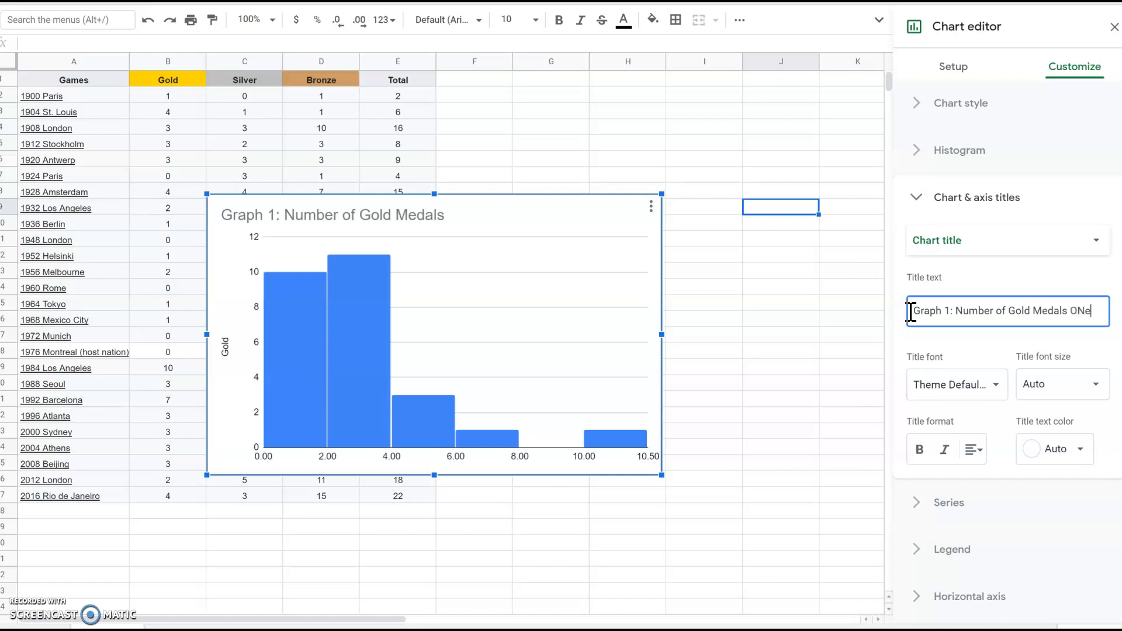
pyautogui.press('BackSpace')
pyautogui.press('BackSpace')
pyautogui.write('Ca')
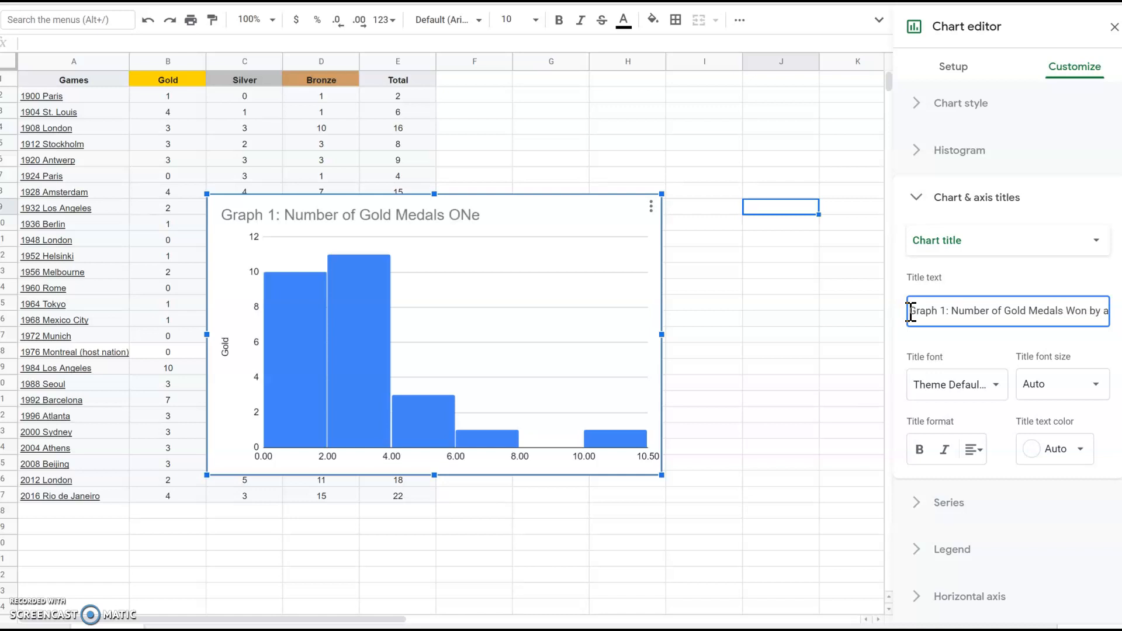
pyautogui.write('nada.')
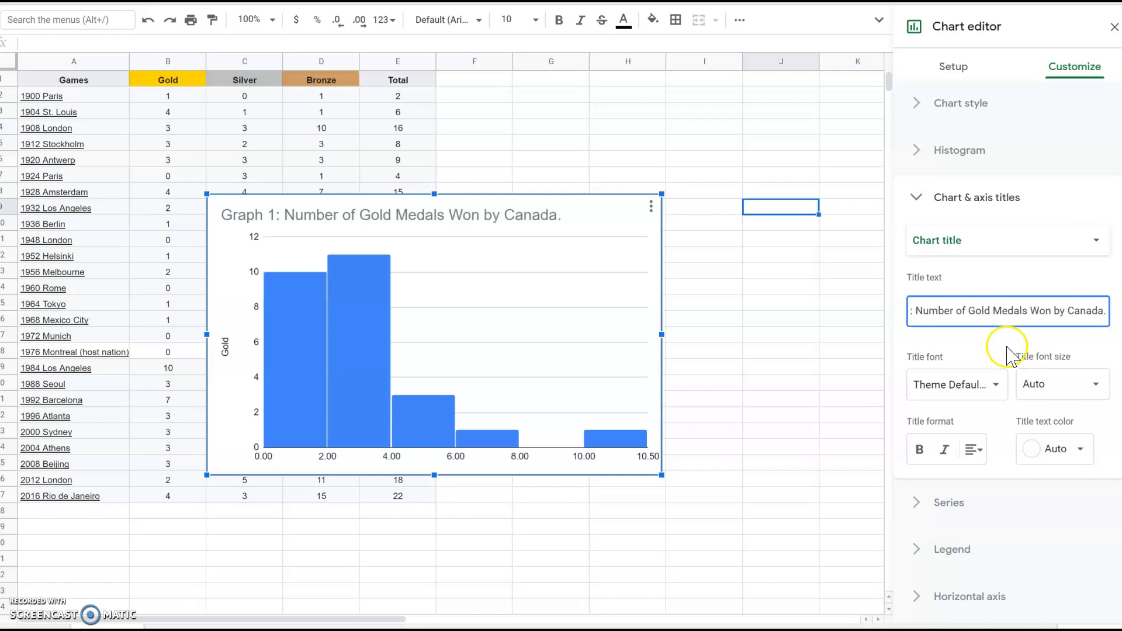
pyautogui.click(961, 310)
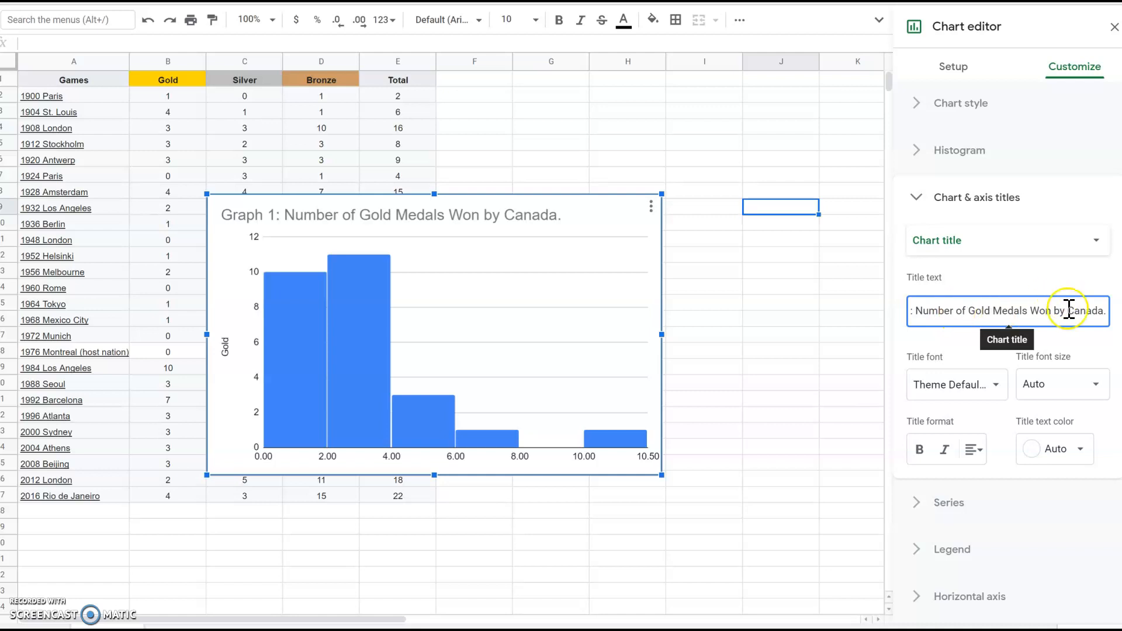
pyautogui.click(424, 226)
pyautogui.click(442, 223)
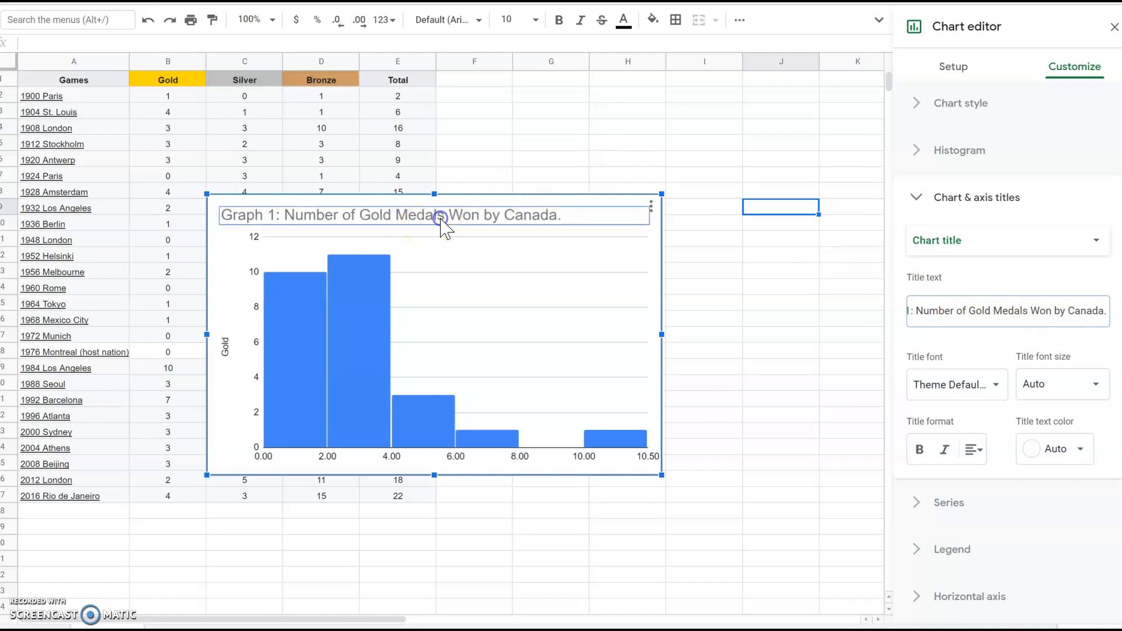
# - Remove the period at the end of the chart title and reselect the histogram
pyautogui.click(511, 221)
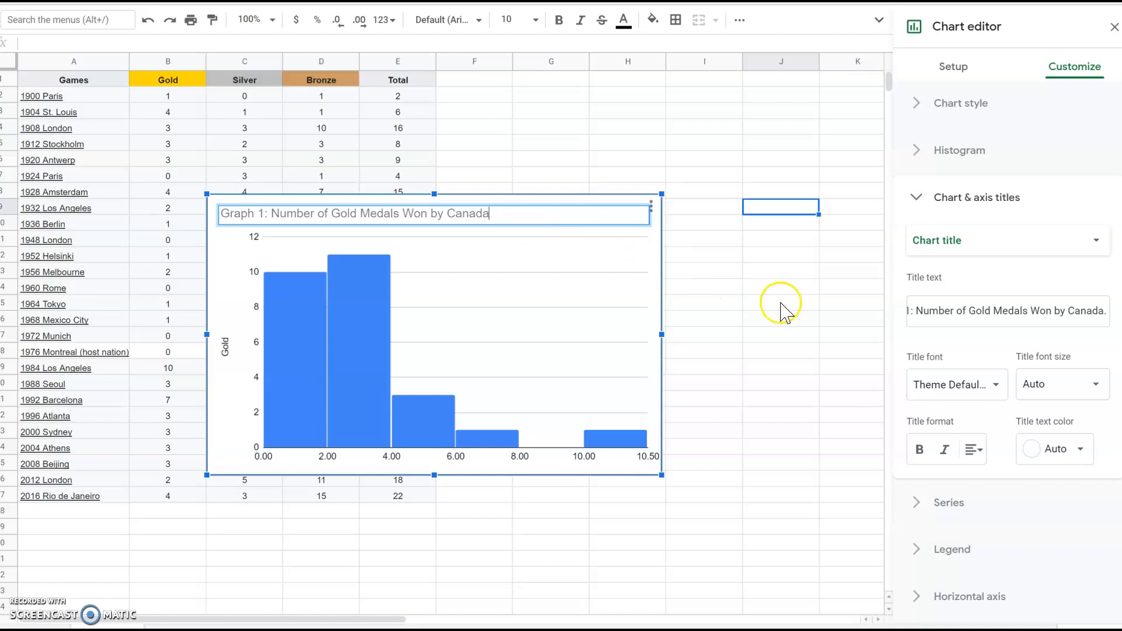
pyautogui.click(799, 303)
pyautogui.doubleClick(500, 350)
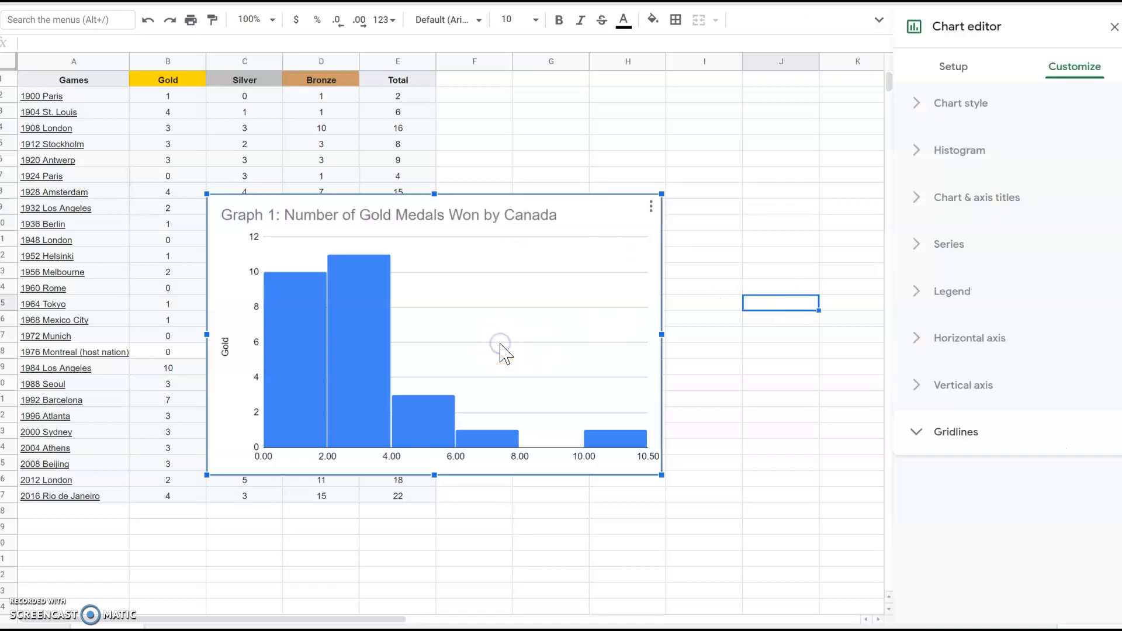
# - Add the chart subtitle "(1900 to 2016)" to the Gold histogram
pyautogui.click(952, 203)
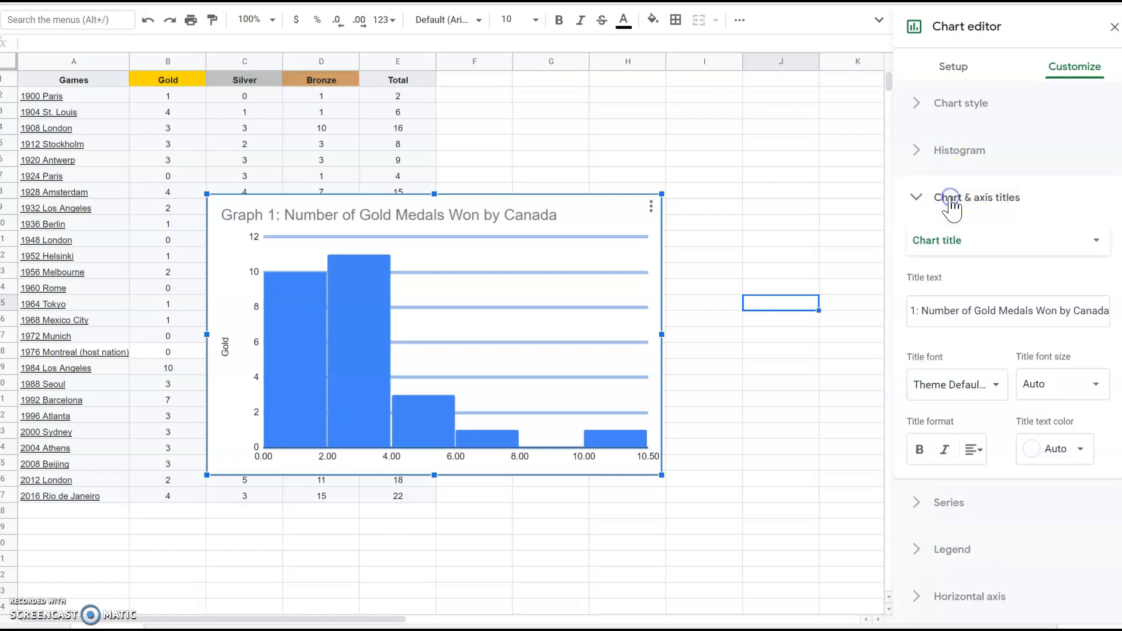
pyautogui.click(1021, 244)
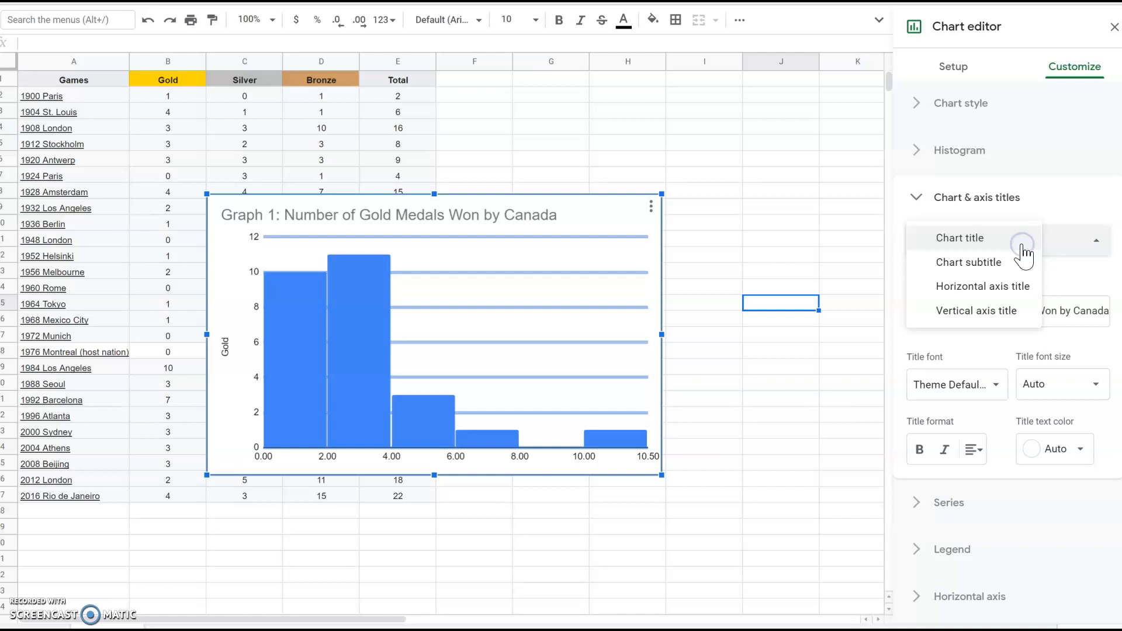
pyautogui.click(996, 267)
pyautogui.click(929, 313)
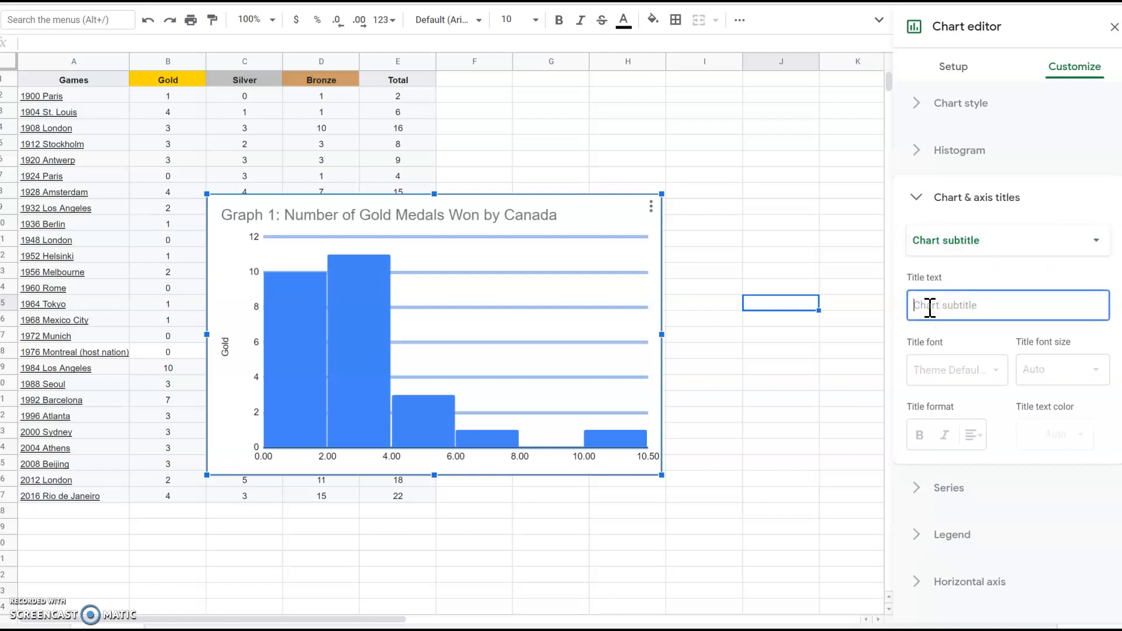
pyautogui.write('(100 to 2016')
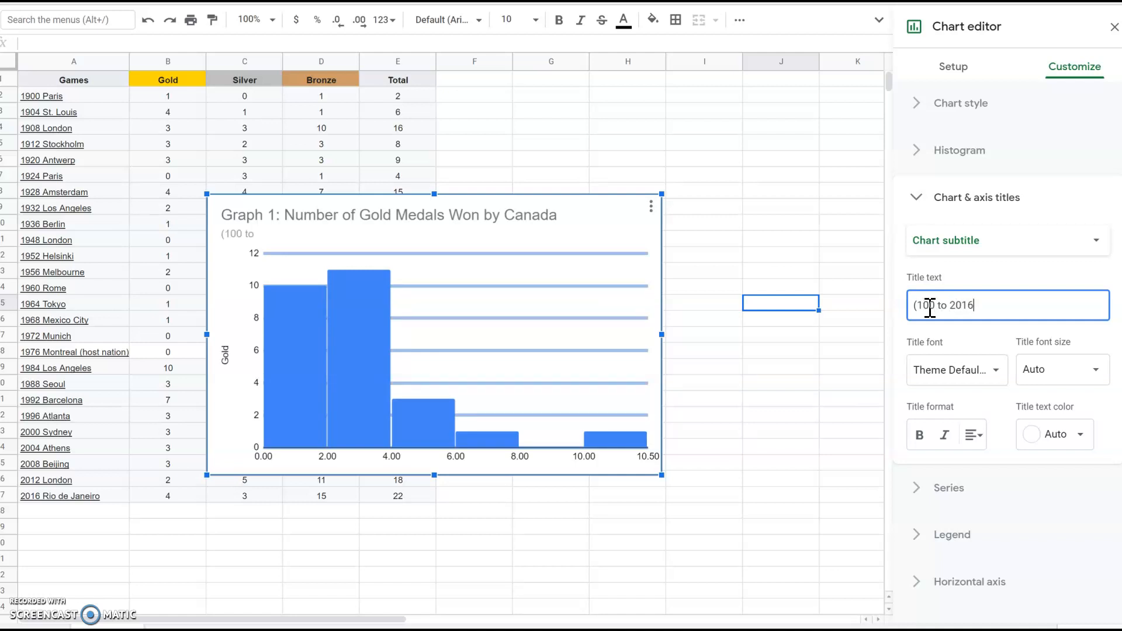
pyautogui.click(922, 305)
pyautogui.write('9')
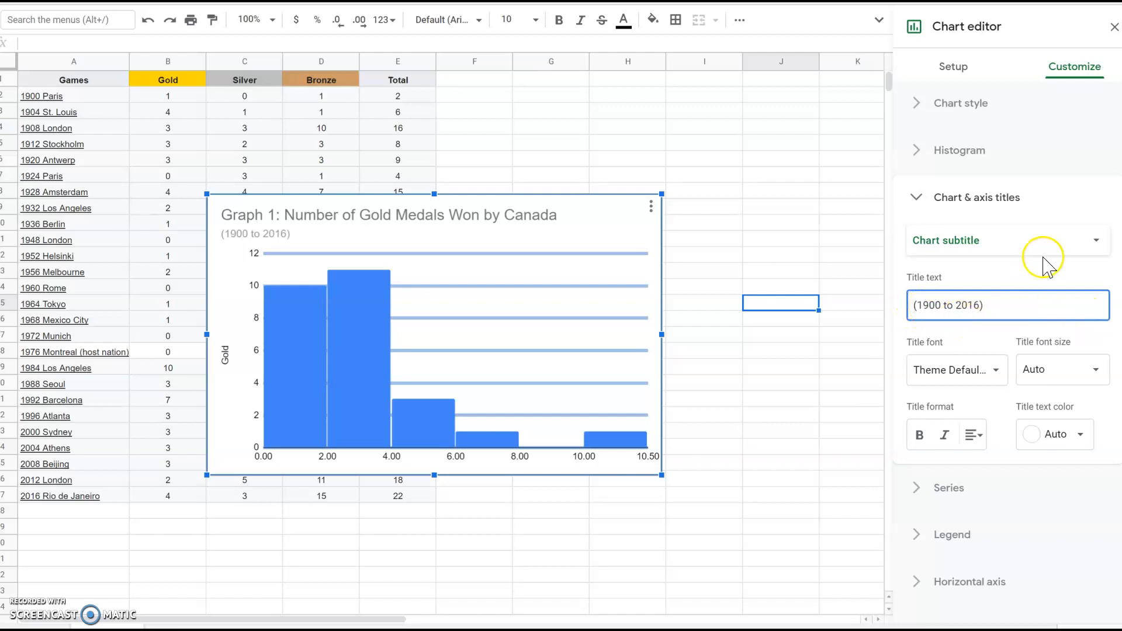
# - Set the histogram's horizontal axis title to "Number of Gold Medals"
pyautogui.click(1044, 240)
pyautogui.click(1001, 262)
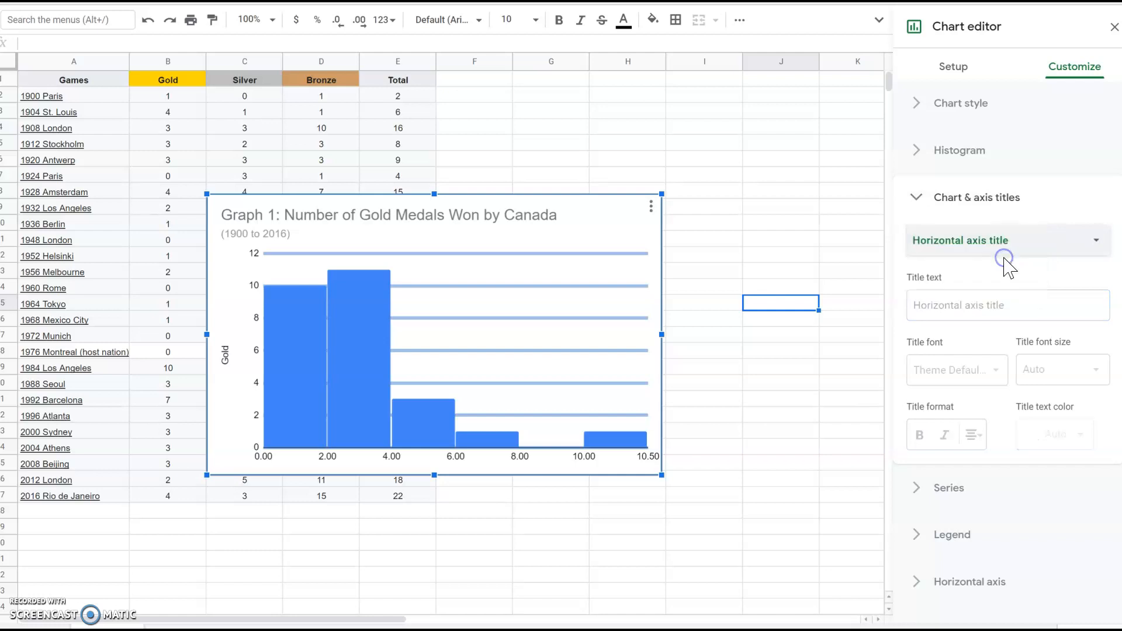
pyautogui.click(950, 305)
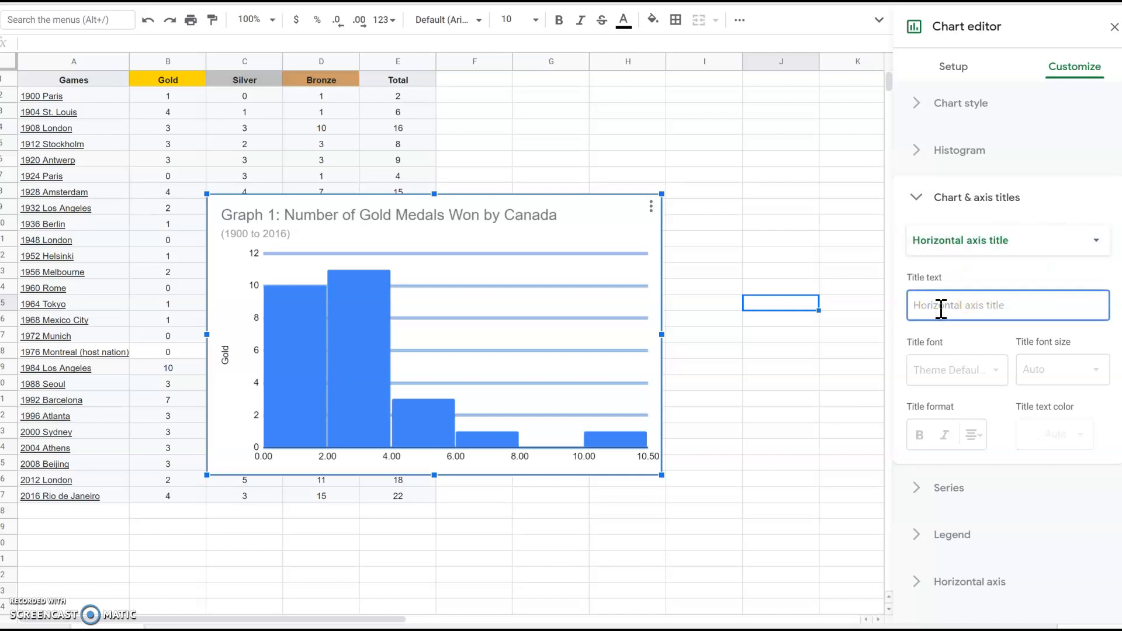
pyautogui.write('Number of Gp;d')
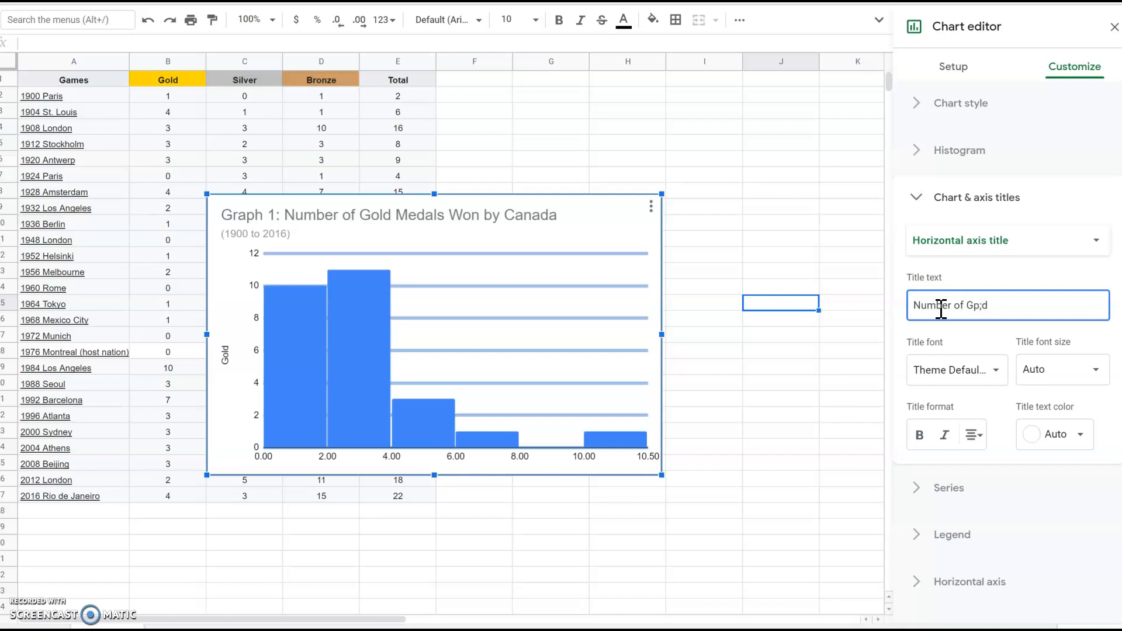
pyautogui.press('BackSpace')
pyautogui.press('BackSpace')
pyautogui.press('BackSpace')
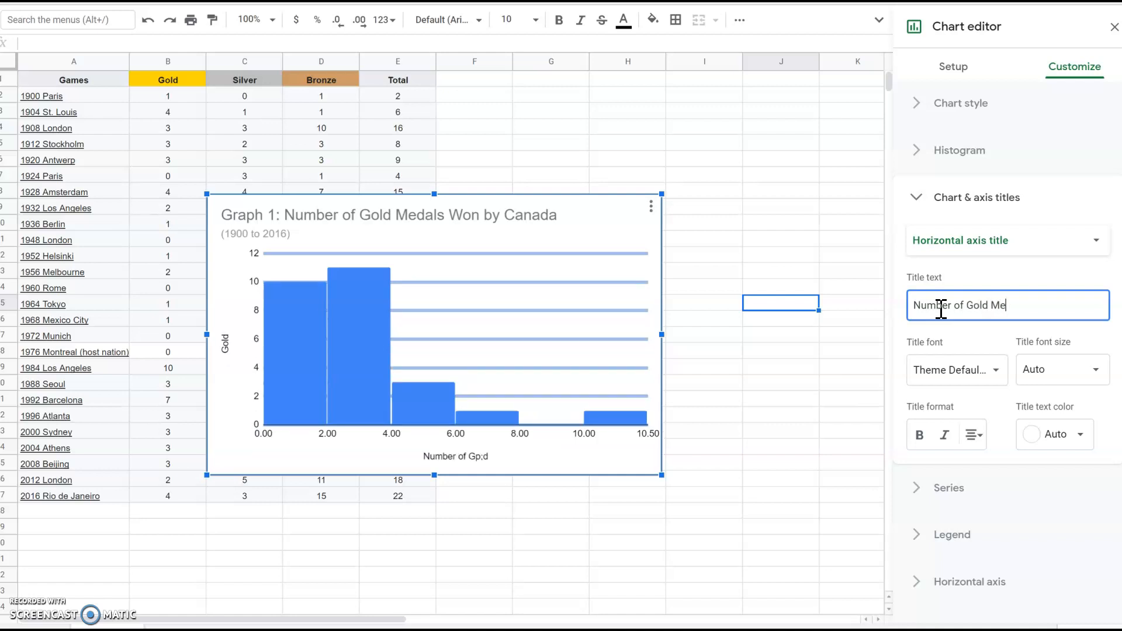
# - Replace the histogram's vertical axis title with "Frequency"
pyautogui.click(1058, 243)
pyautogui.click(1003, 262)
pyautogui.moveTo(940, 305); pyautogui.dragTo(906, 305)
pyautogui.click(906, 305)
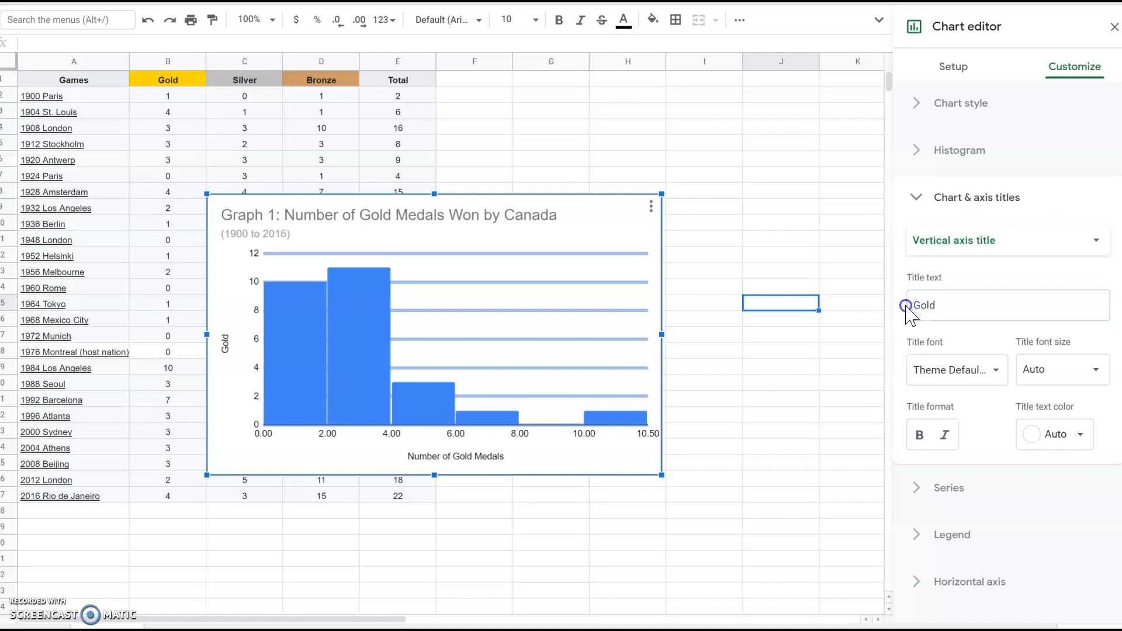
pyautogui.doubleClick(932, 304)
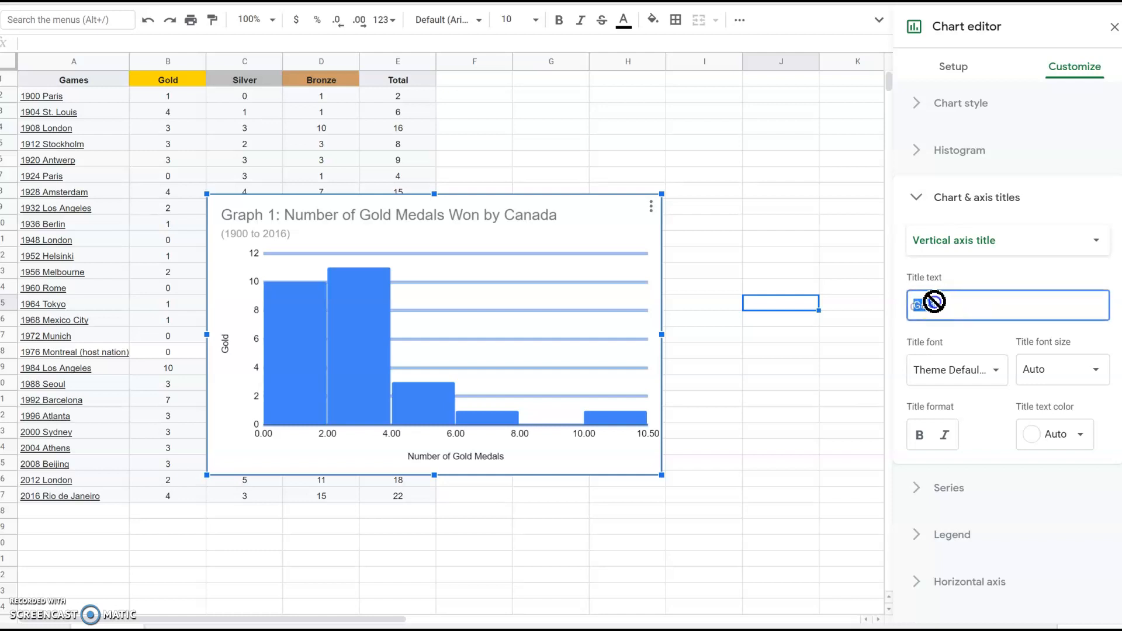
pyautogui.write('Frequency')
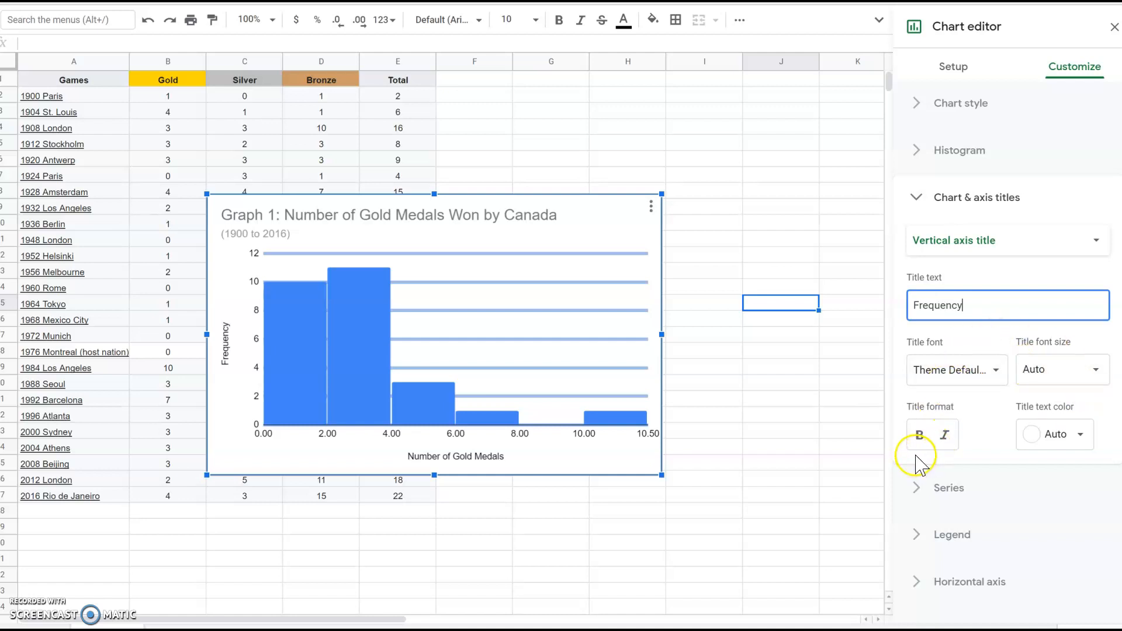
pyautogui.click(949, 488)
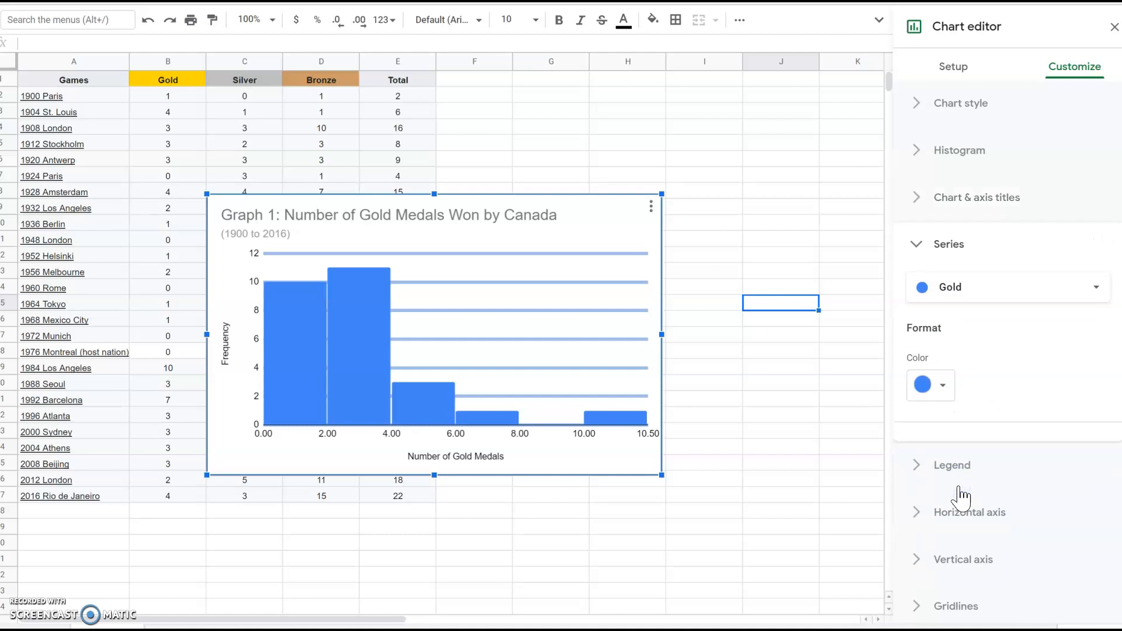
pyautogui.click(960, 290)
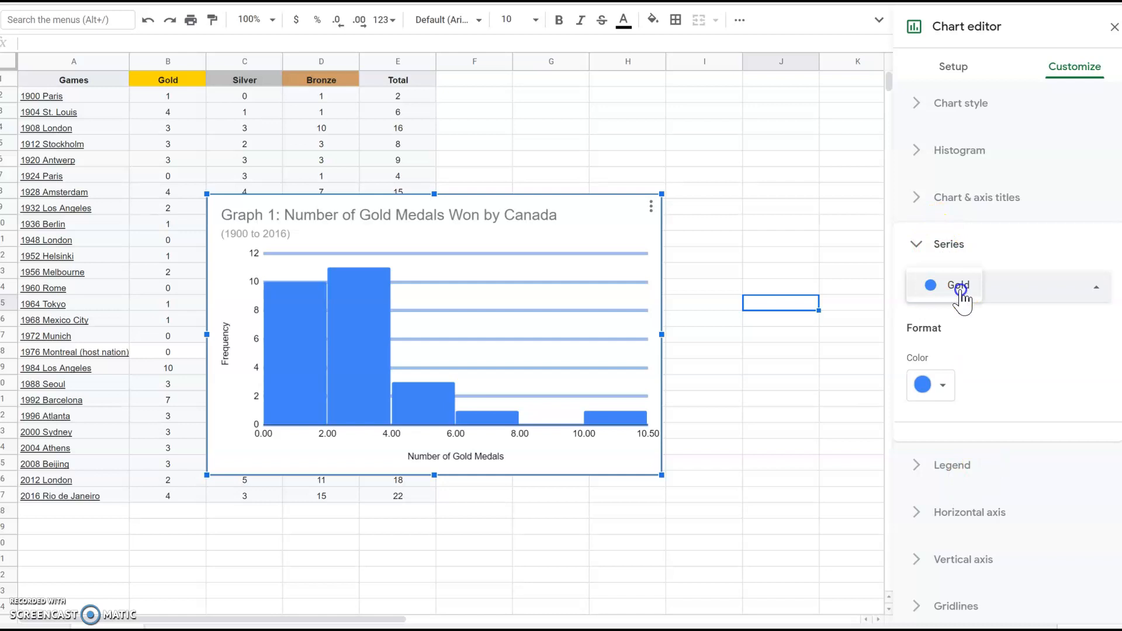
pyautogui.click(948, 244)
pyautogui.click(945, 298)
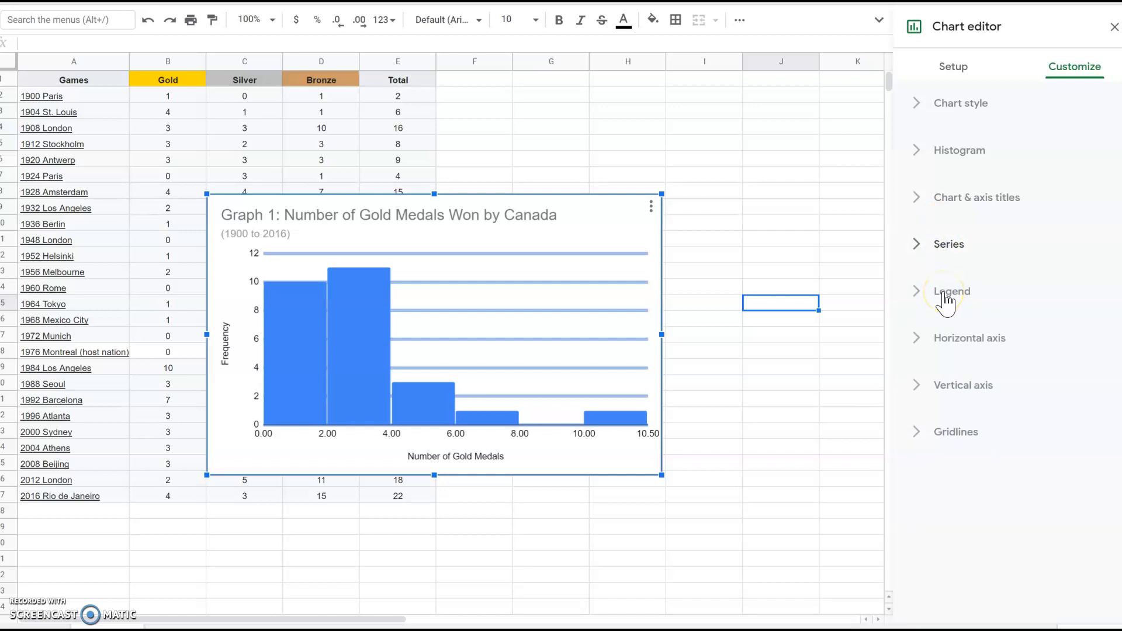
# - Set the horizontal axis range of the histogram to a minimum of 0 and a maximum of 12
pyautogui.click(960, 341)
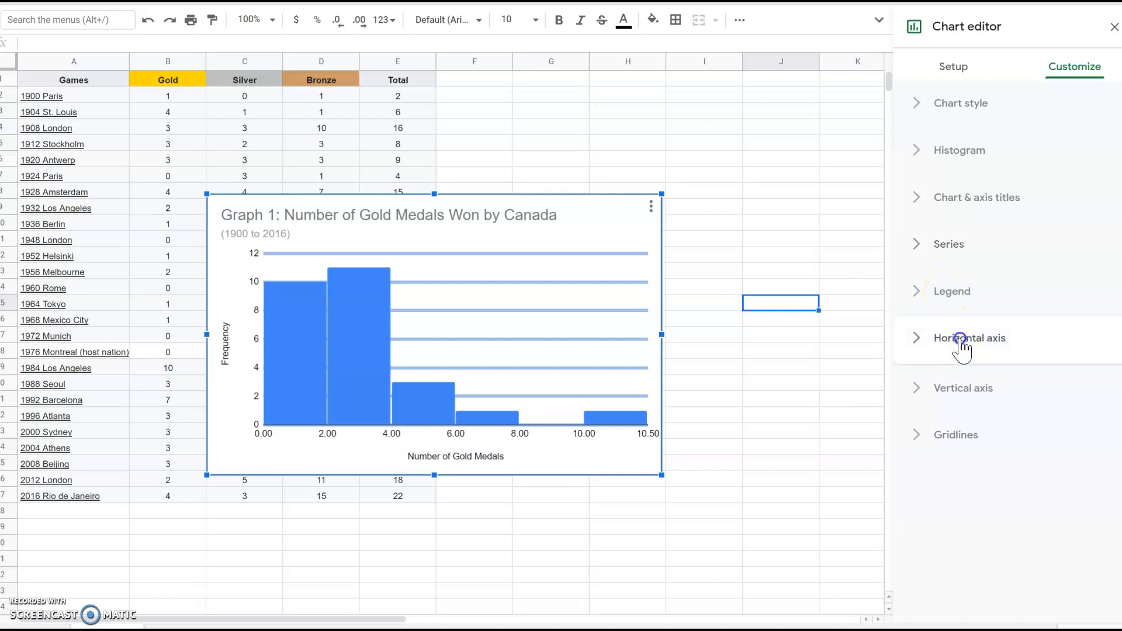
pyautogui.scroll(-2, 961, 349)
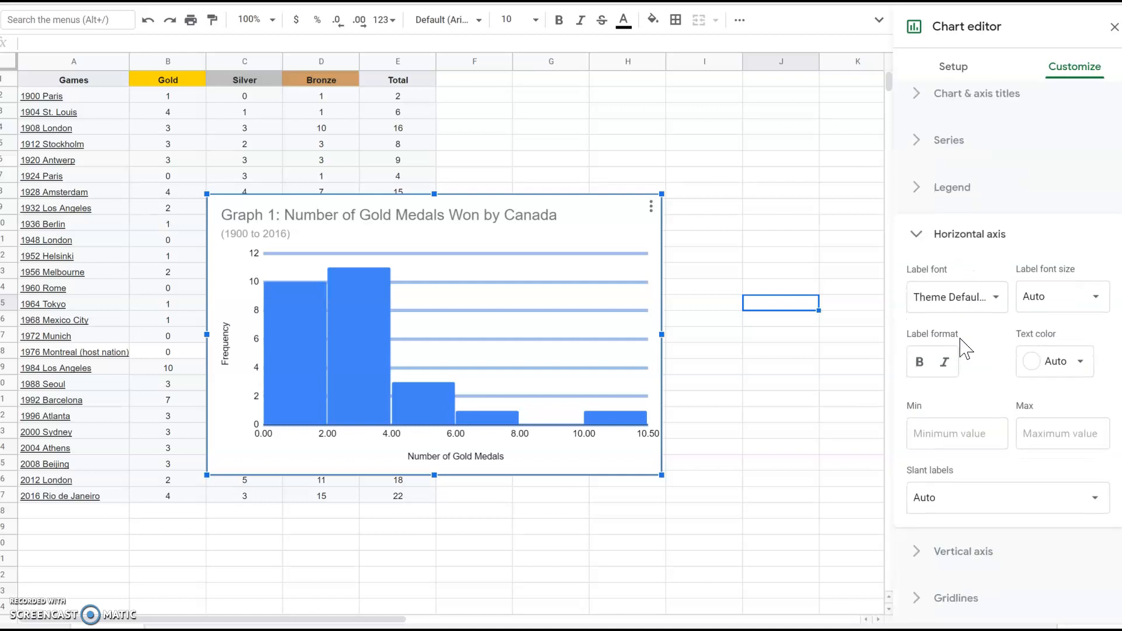
pyautogui.click(915, 433)
pyautogui.write('0')
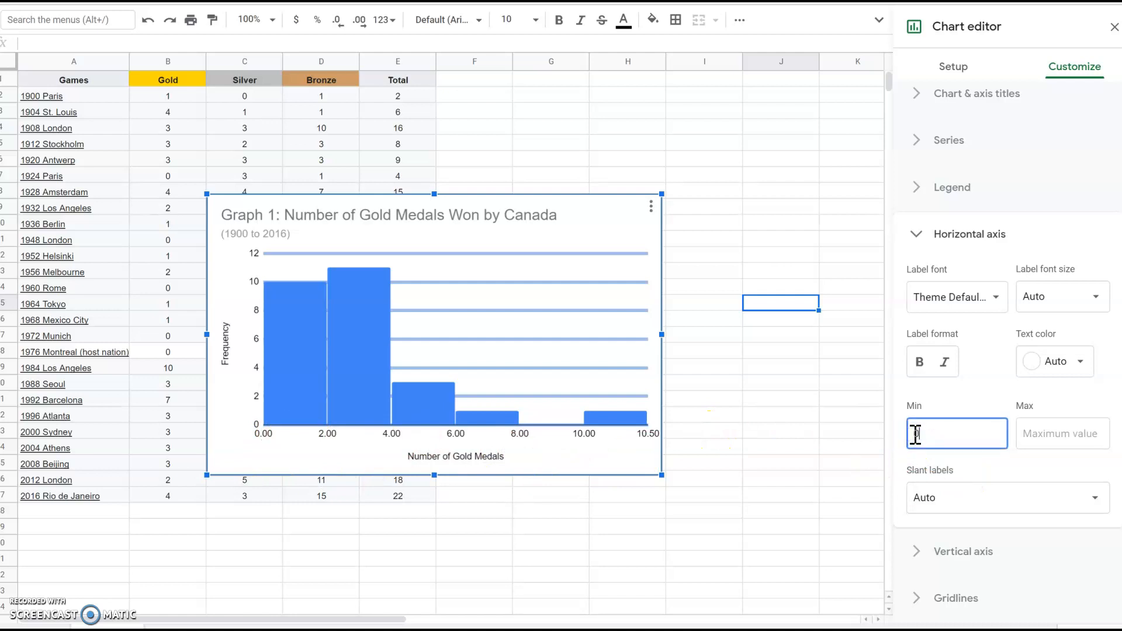
pyautogui.click(1059, 437)
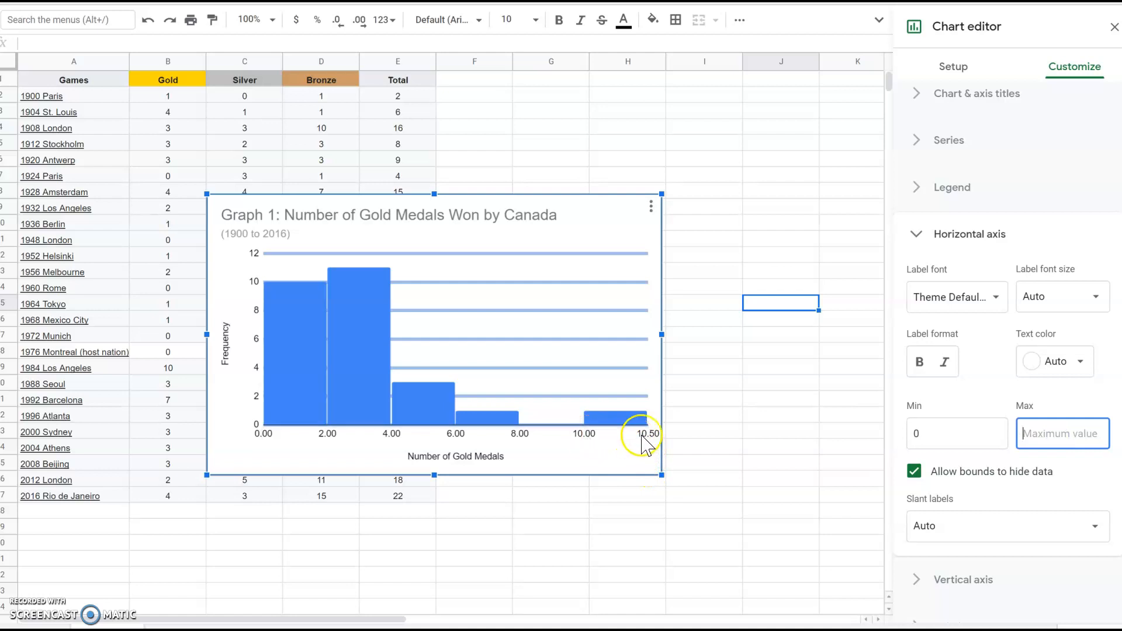
pyautogui.write('12')
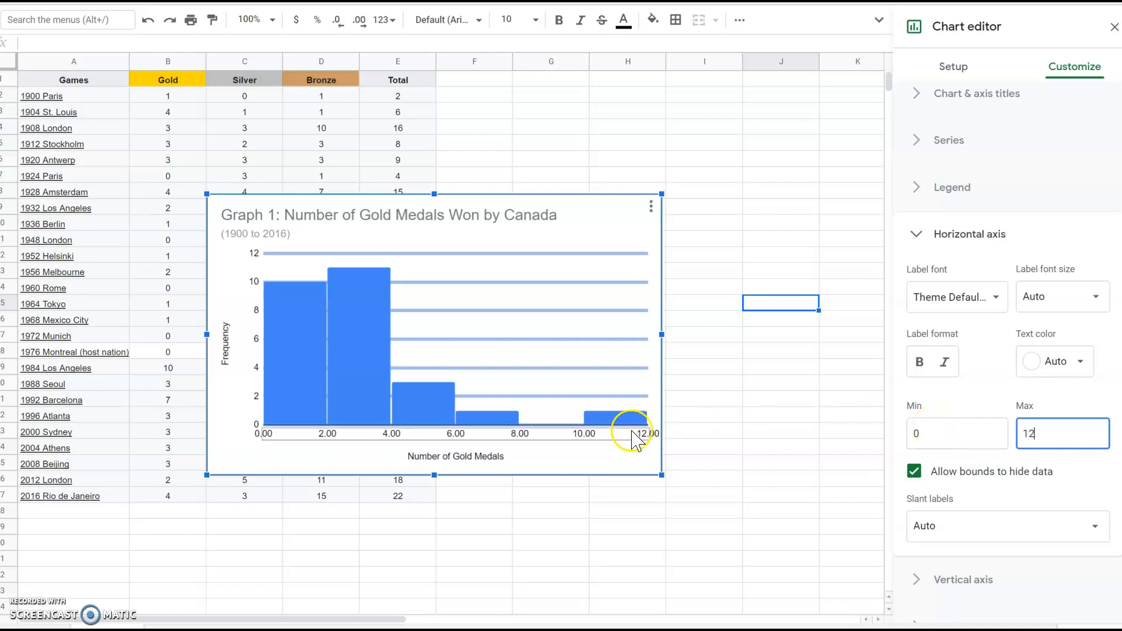
pyautogui.click(620, 457)
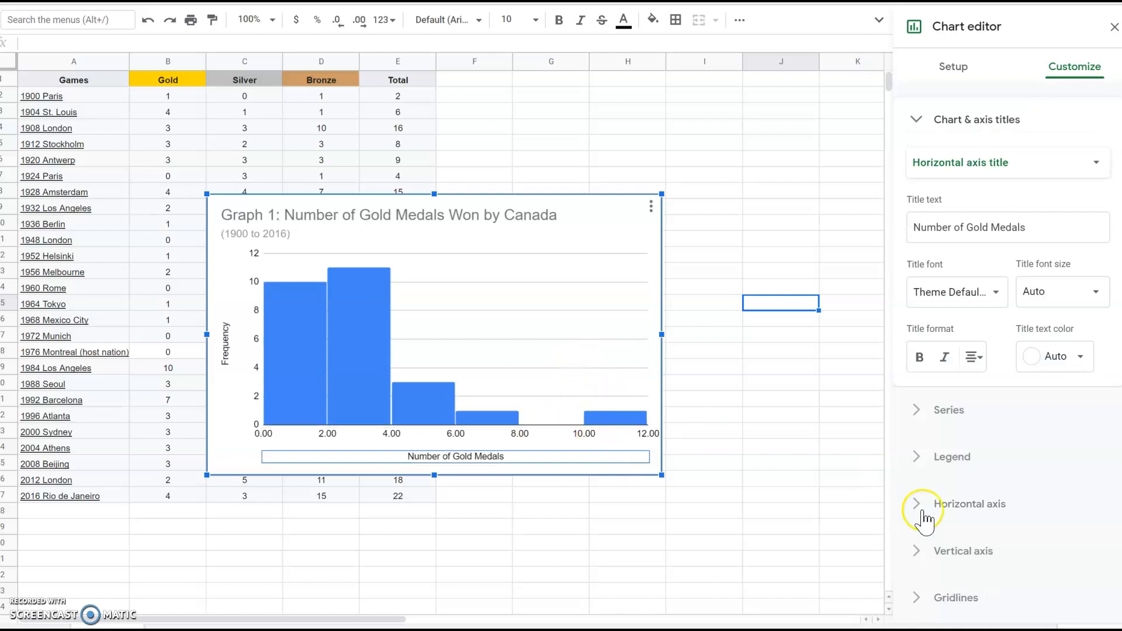
pyautogui.click(960, 507)
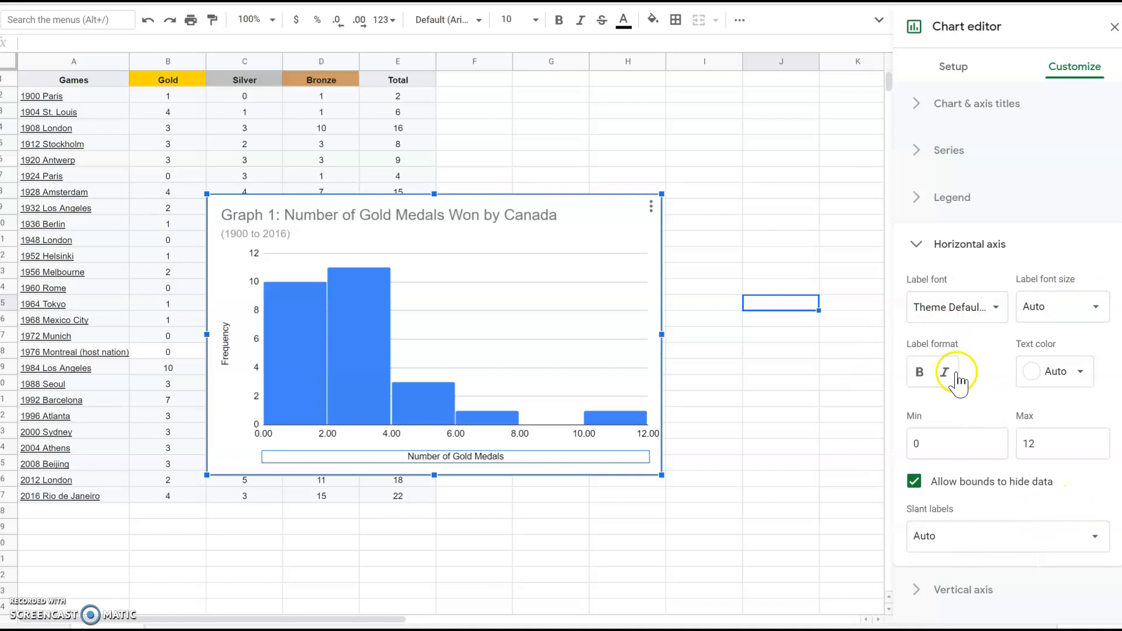
pyautogui.click(953, 588)
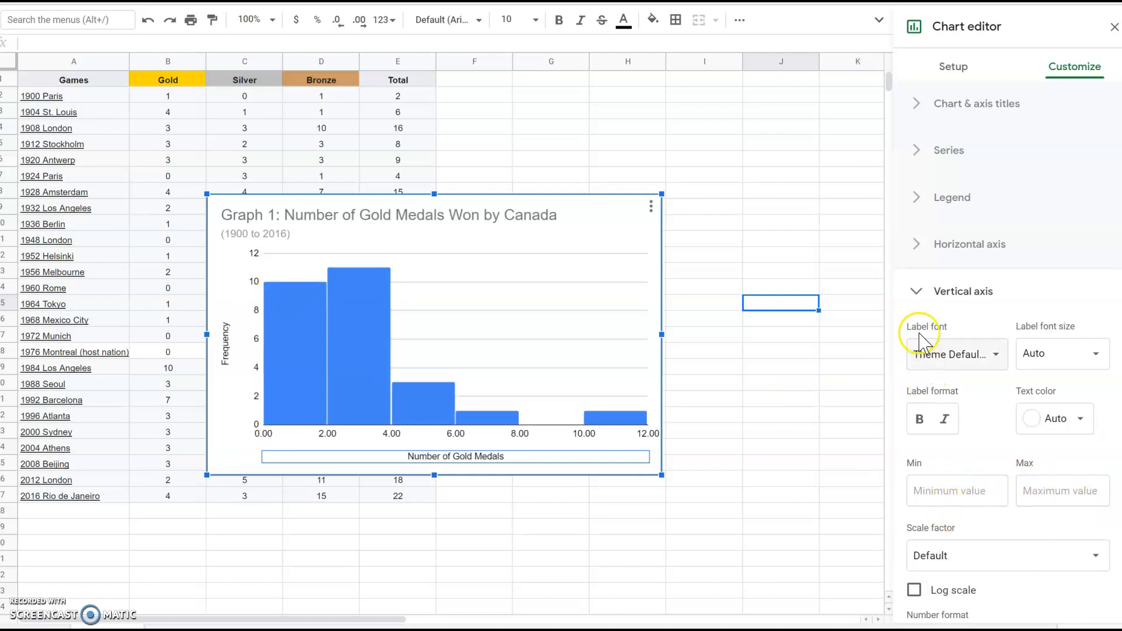
pyautogui.click(915, 292)
# - Change the major gridline color of the vertical axis to dark gray
pyautogui.click(957, 432)
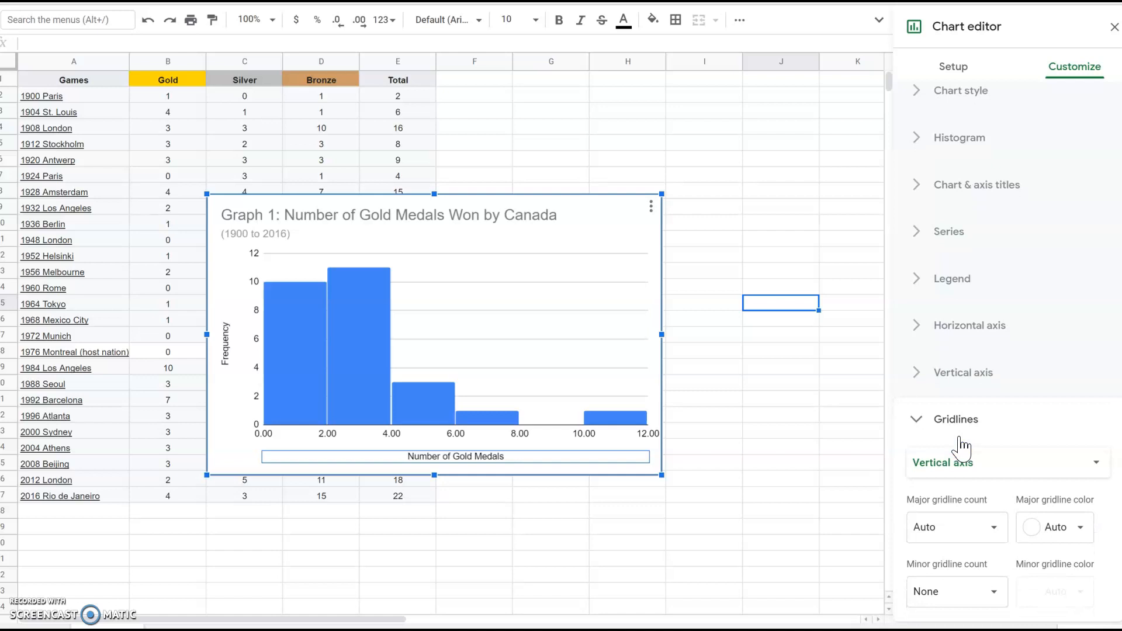
pyautogui.click(539, 254)
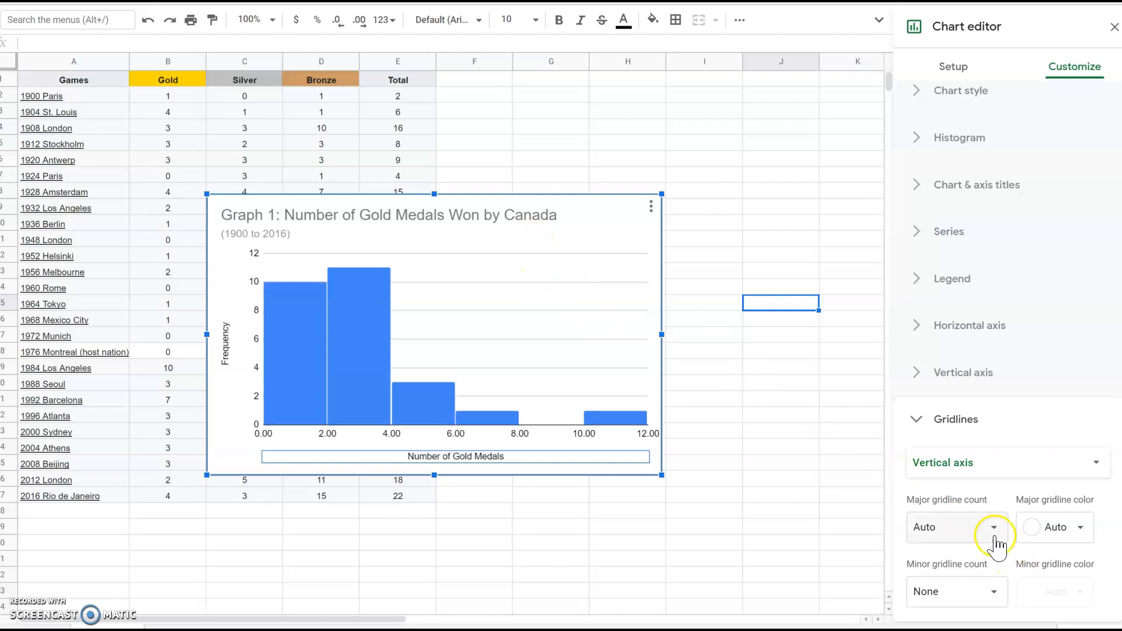
pyautogui.click(1075, 525)
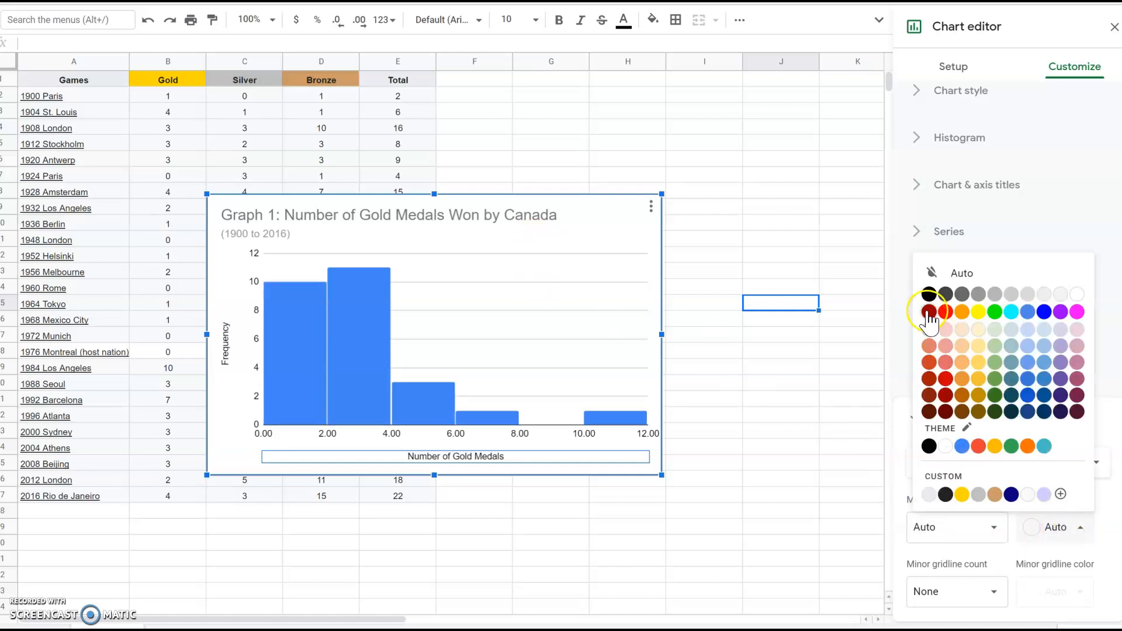
pyautogui.click(947, 299)
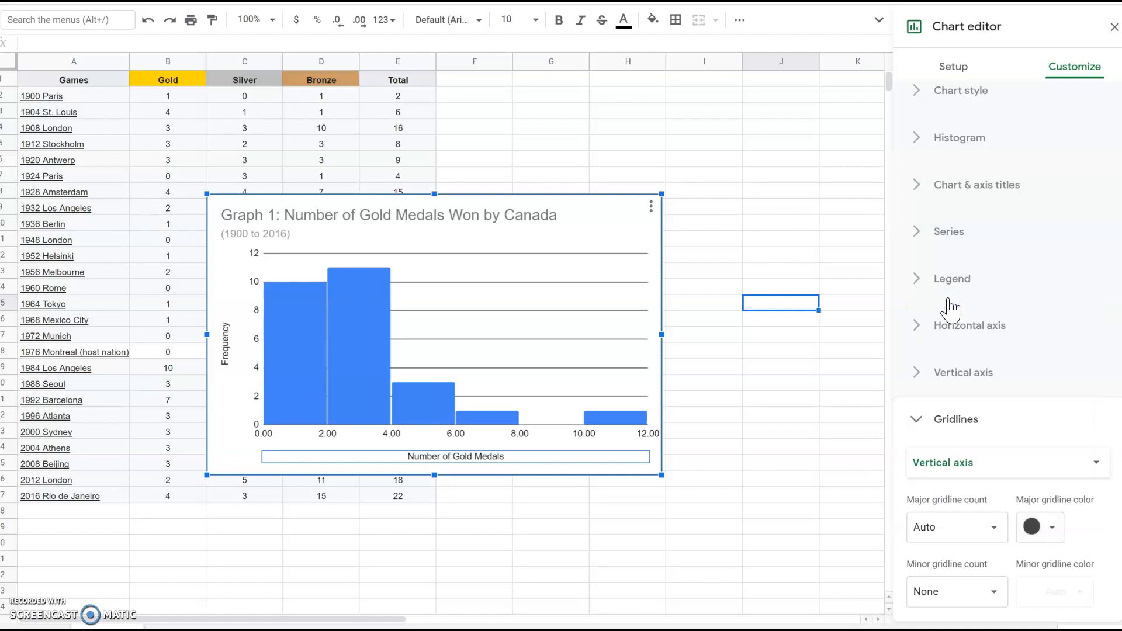
# - Try a minor gridline count of 2 for the vertical axis, and settle on a count of 1
pyautogui.click(977, 591)
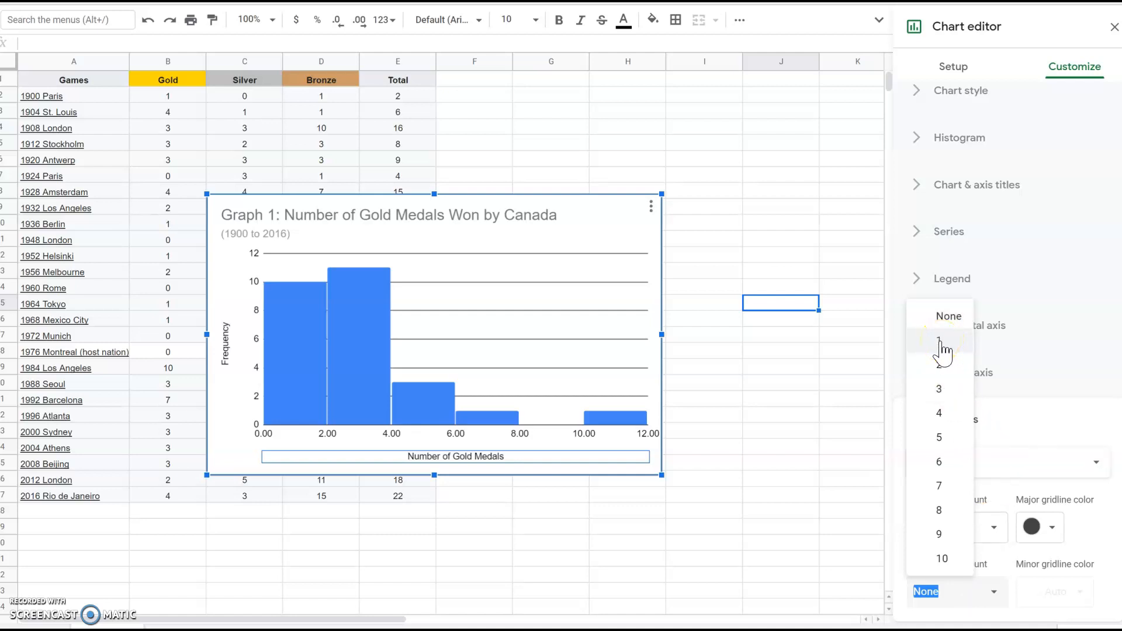
pyautogui.click(949, 369)
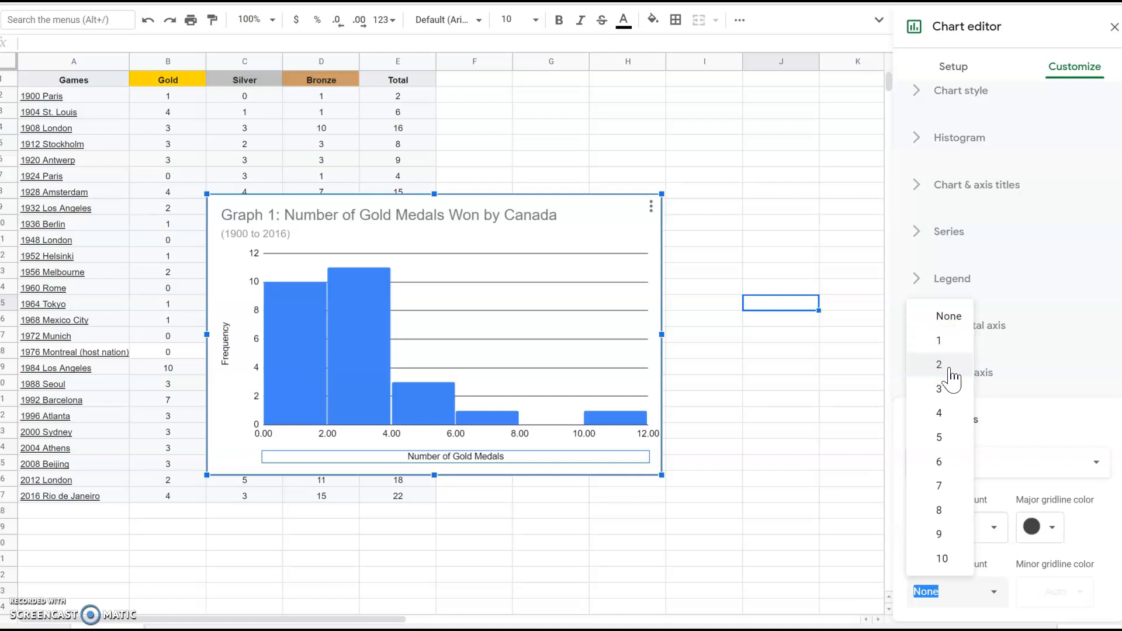
pyautogui.click(949, 368)
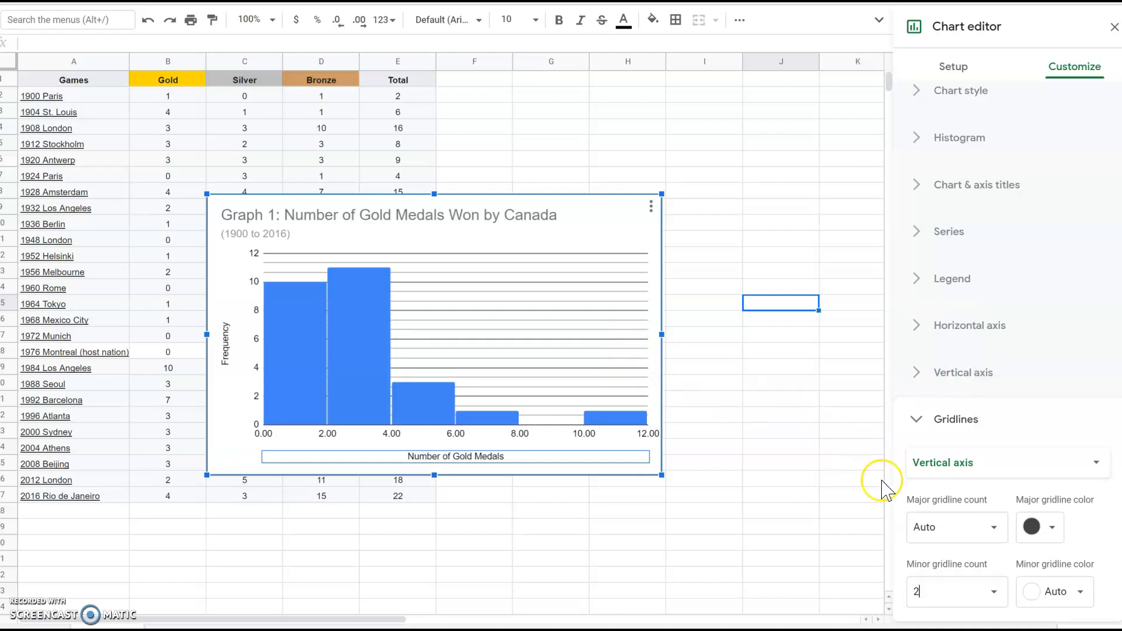
pyautogui.click(972, 591)
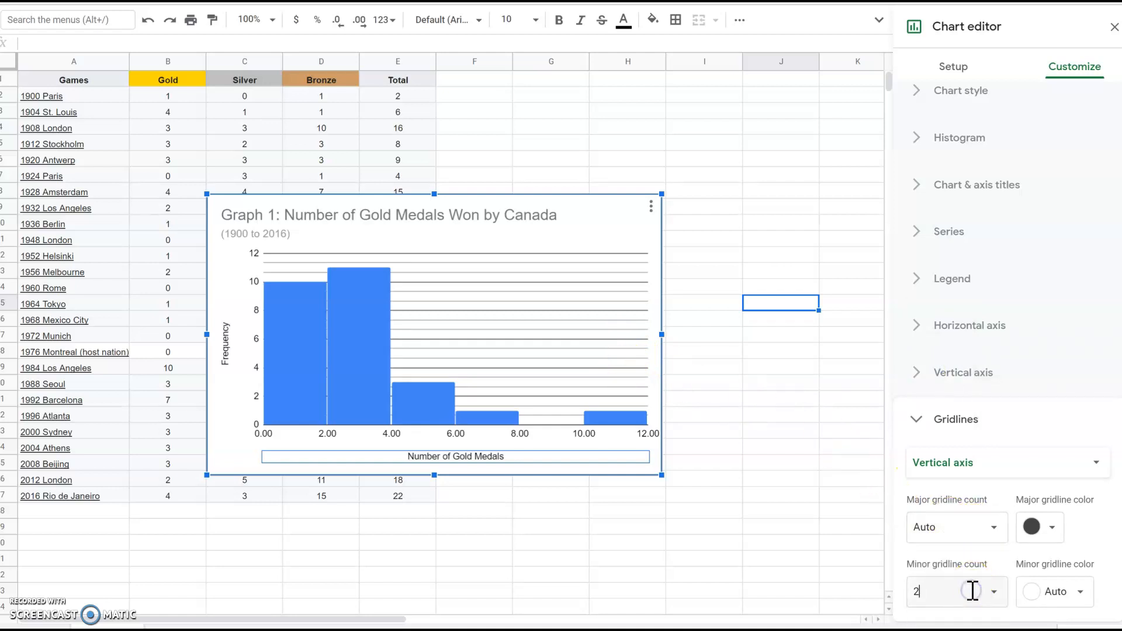
pyautogui.click(994, 592)
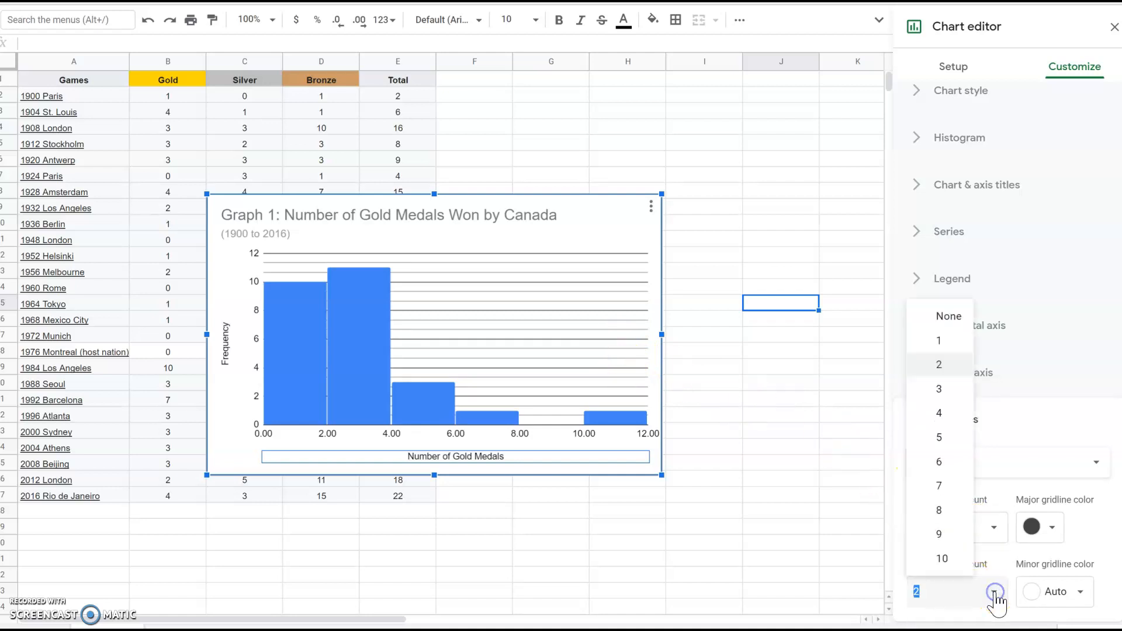
pyautogui.click(942, 341)
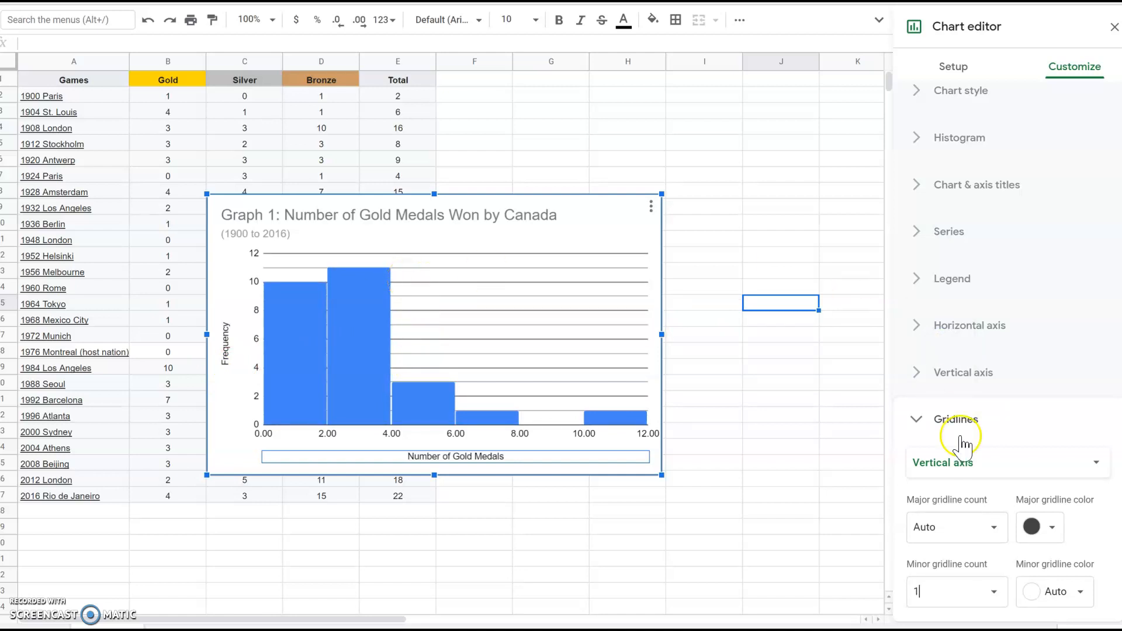
# - Try a light gray for the vertical axis minor gridlines, and settle on a dark gray
pyautogui.click(1074, 593)
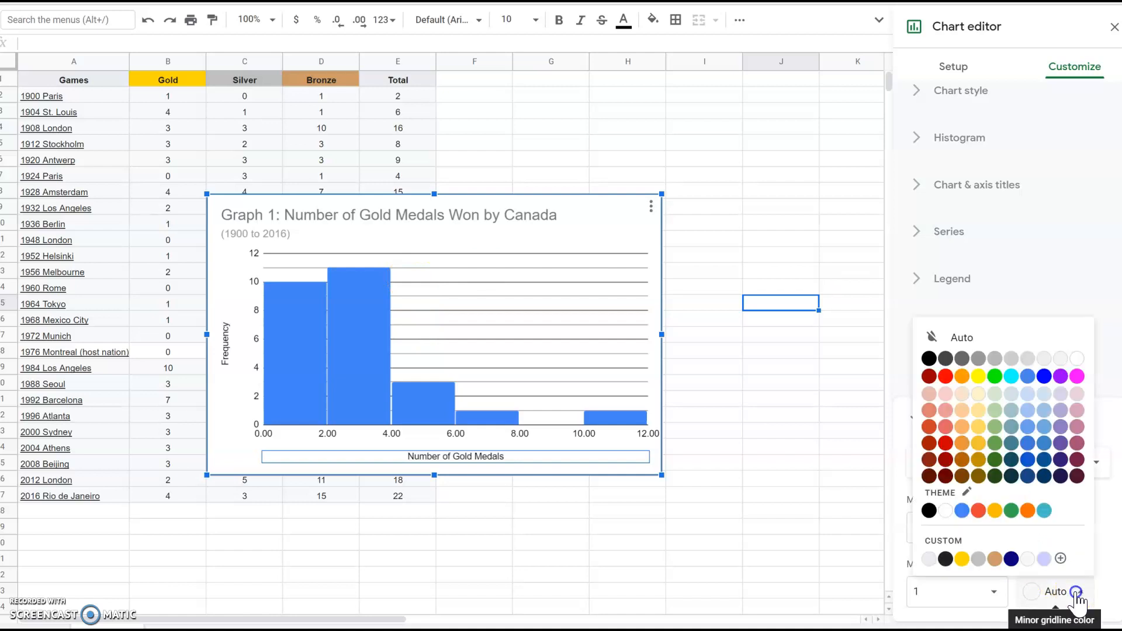
pyautogui.click(995, 359)
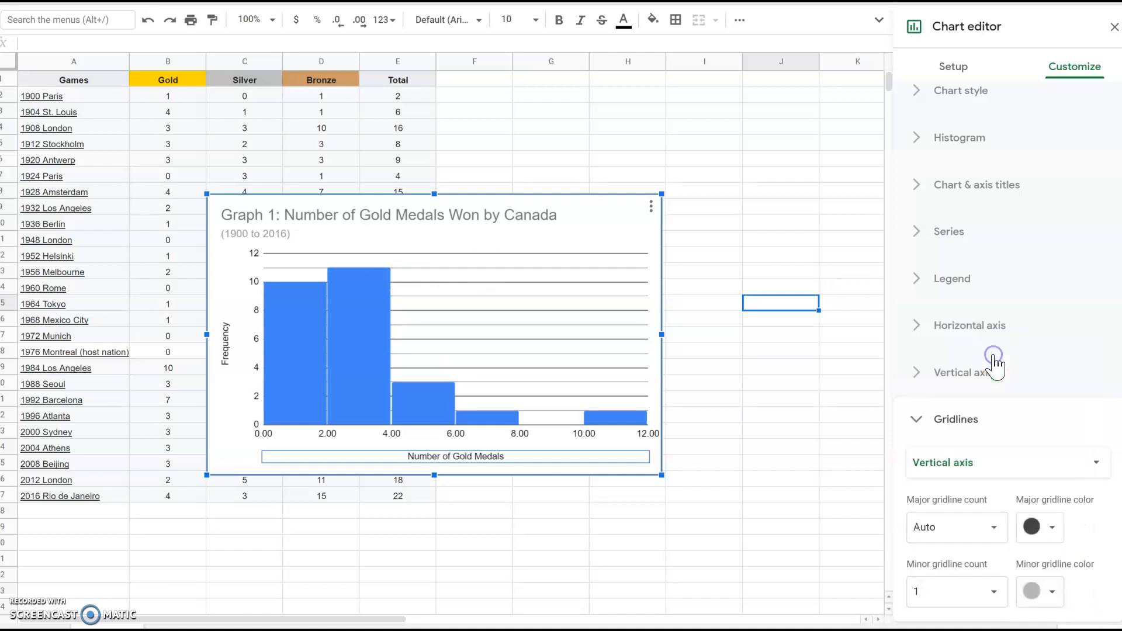
pyautogui.click(1034, 591)
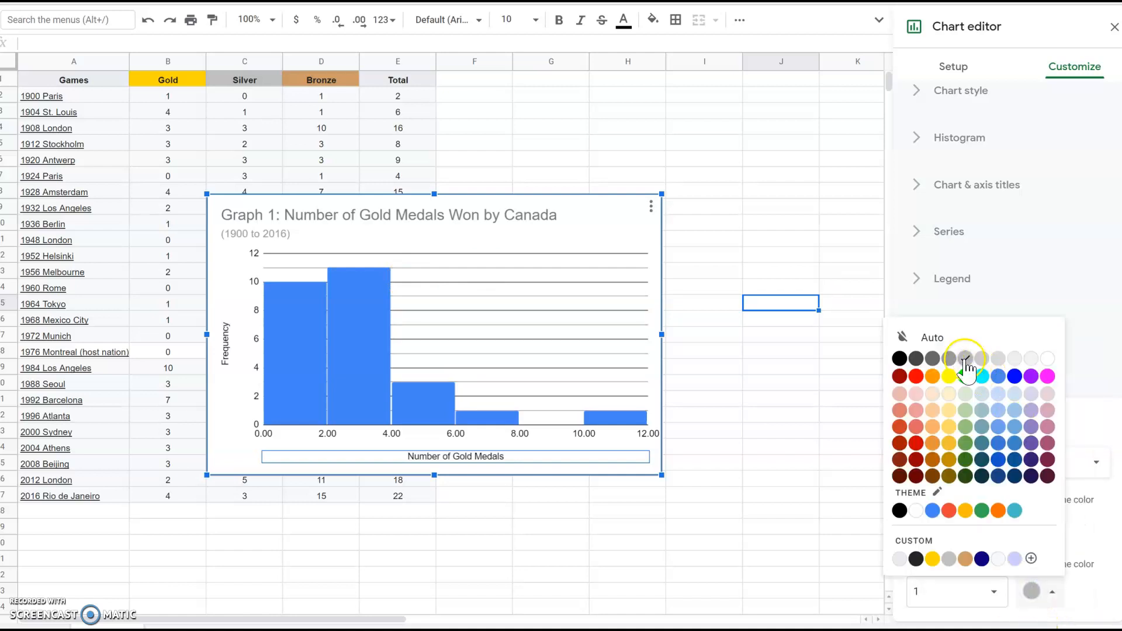
pyautogui.click(934, 359)
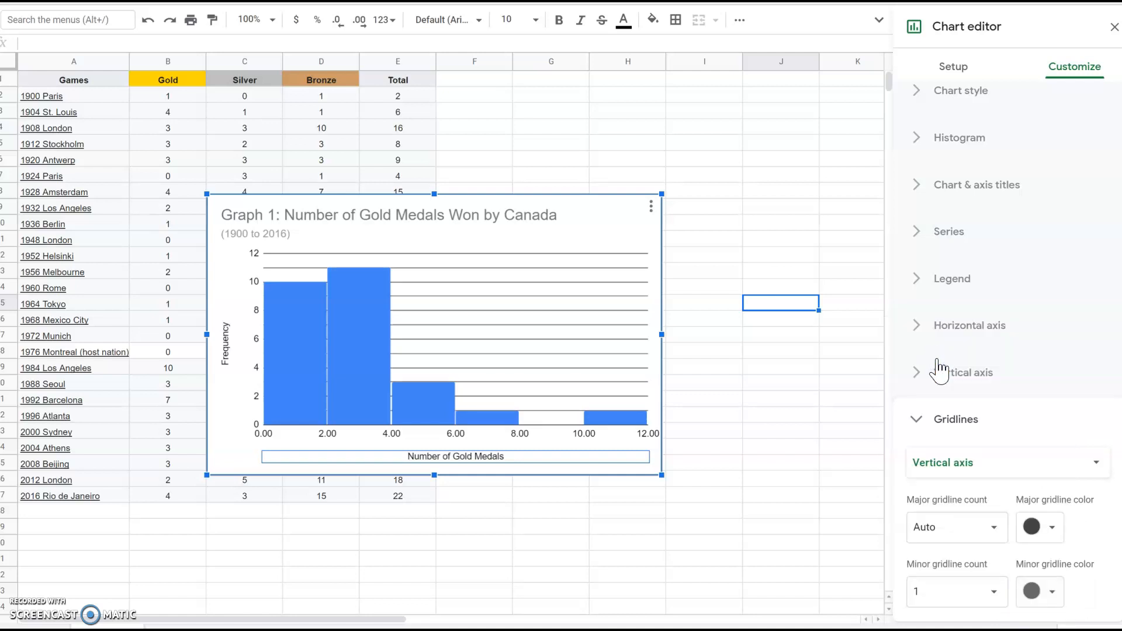
pyautogui.click(645, 326)
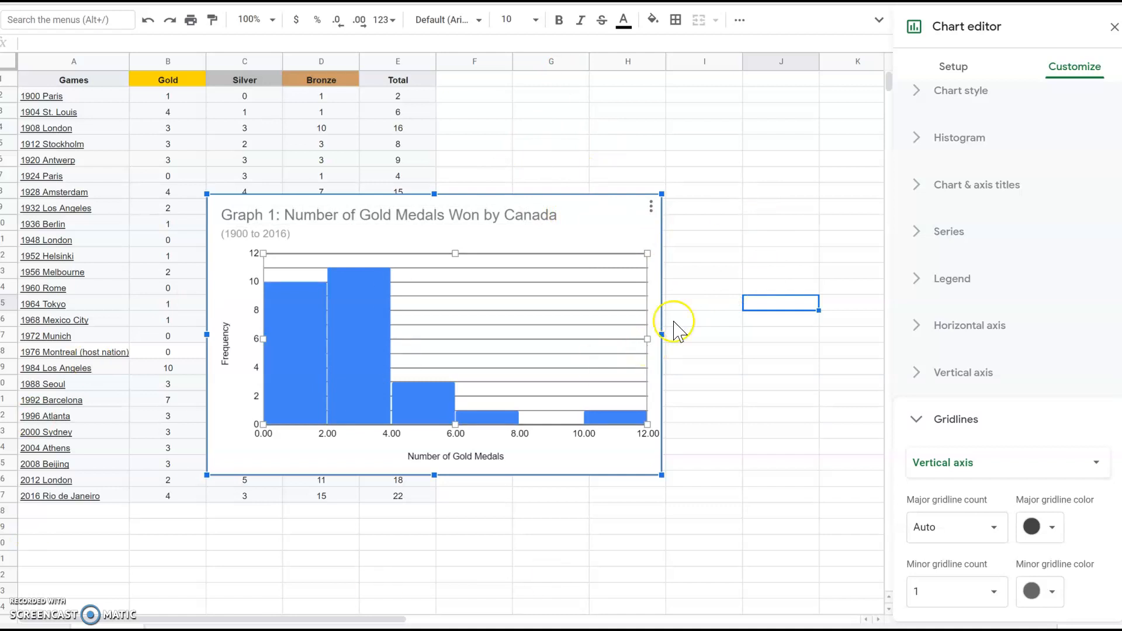
# - Copy the finished gold medals histogram from the spreadsheet
pyautogui.click(651, 208)
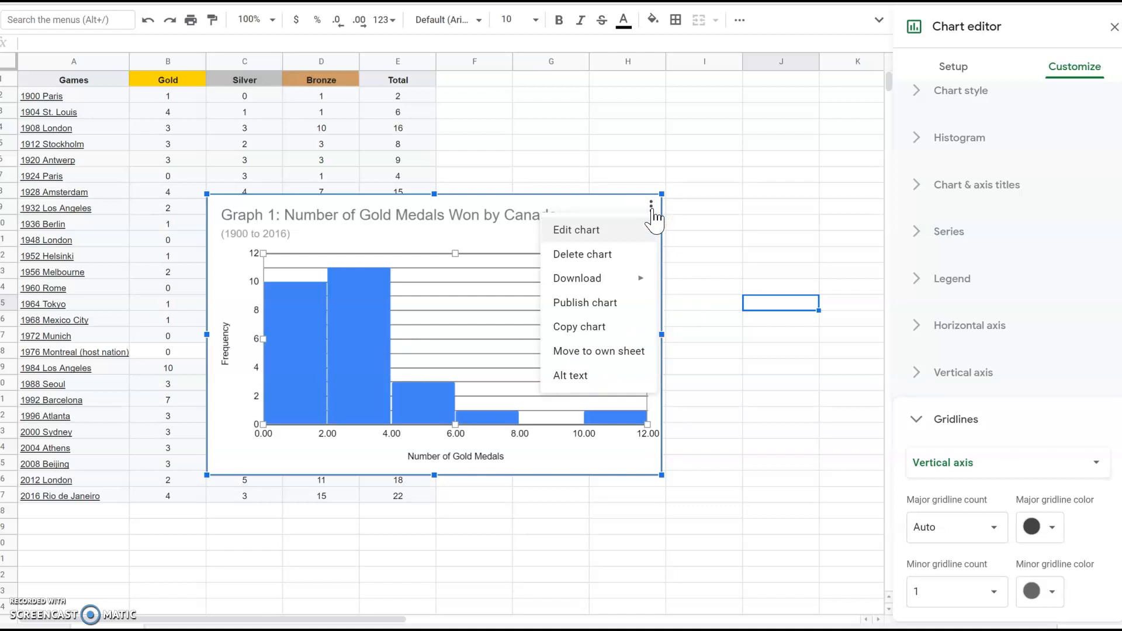
pyautogui.click(653, 215)
pyautogui.click(617, 329)
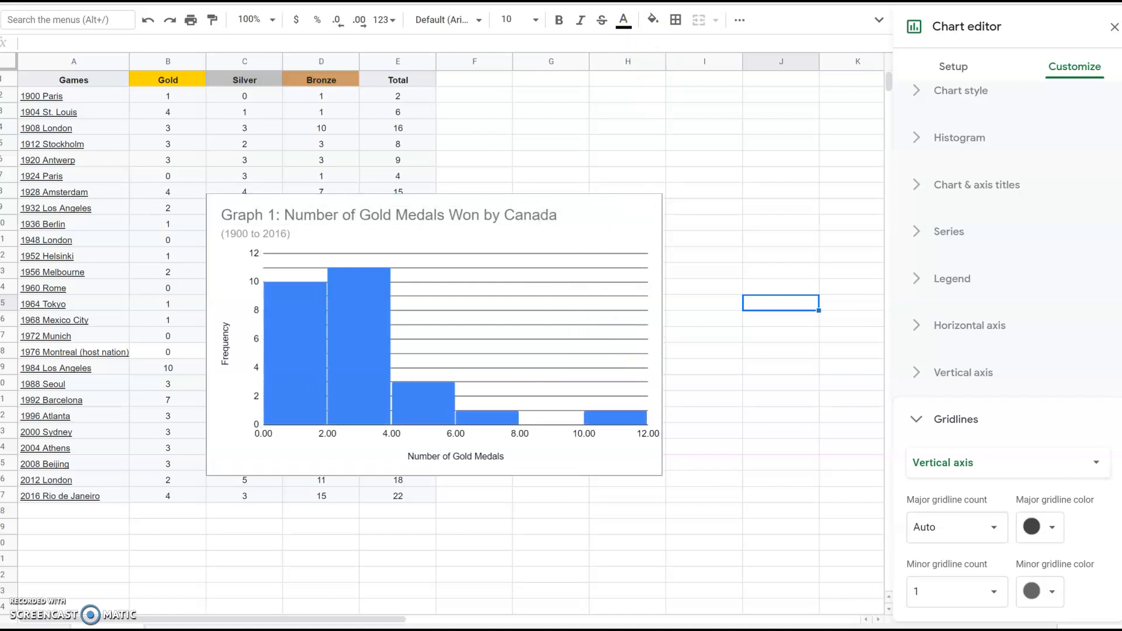
# - Switch to the blank Google Docs document and paste the copied histogram with the link to spreadsheet option
pyautogui.click(648, 1)
pyautogui.click(293, 182)
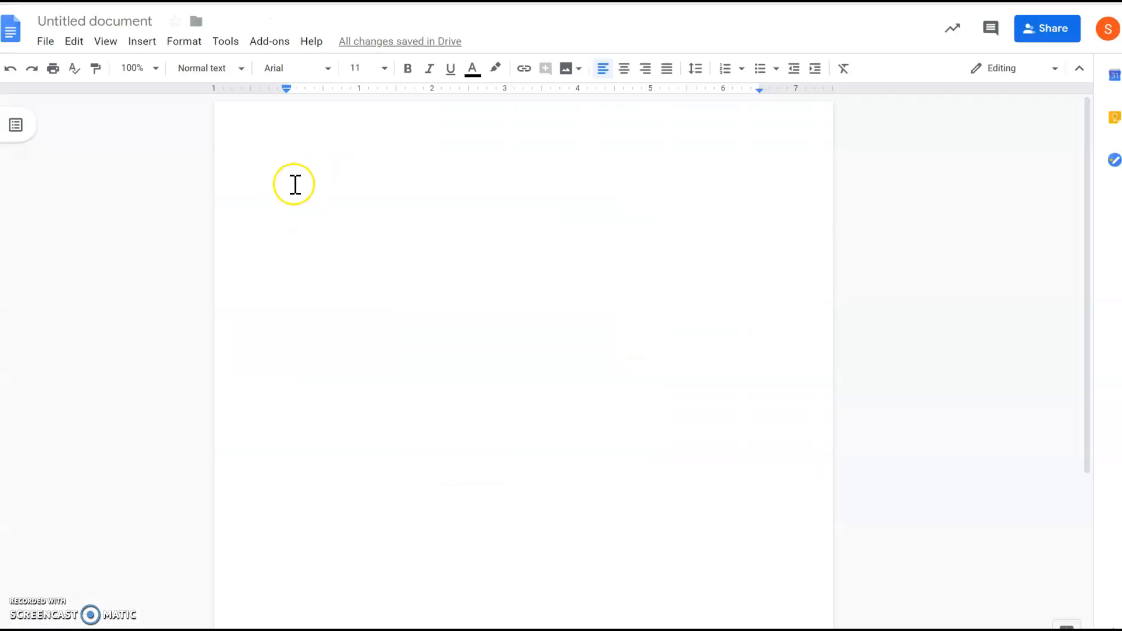
pyautogui.rightClick(297, 183)
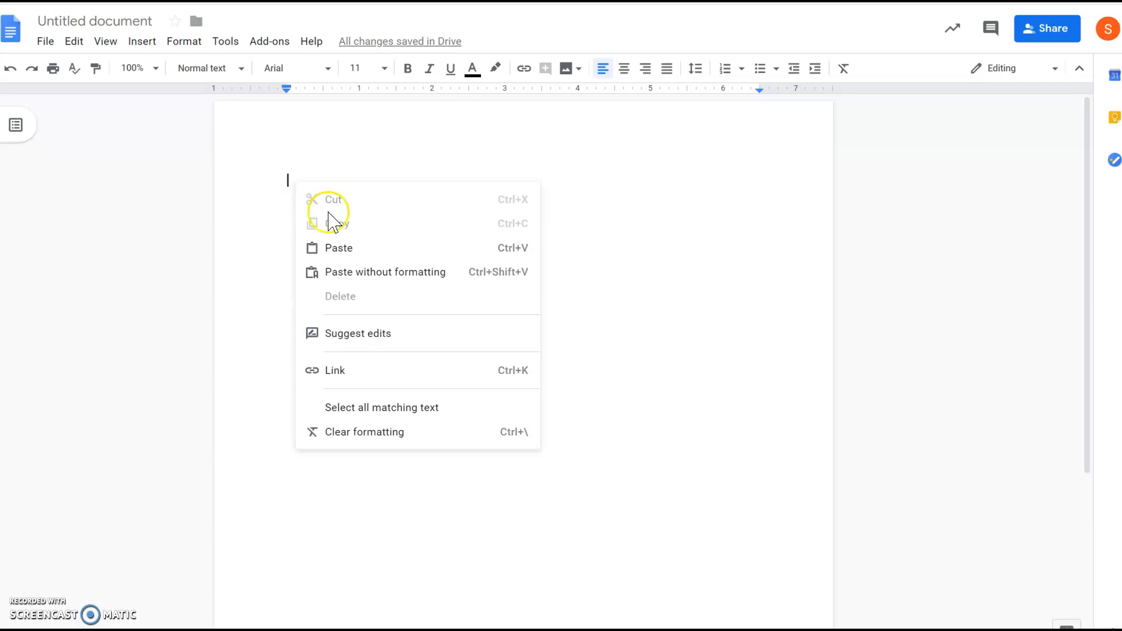
pyautogui.click(338, 248)
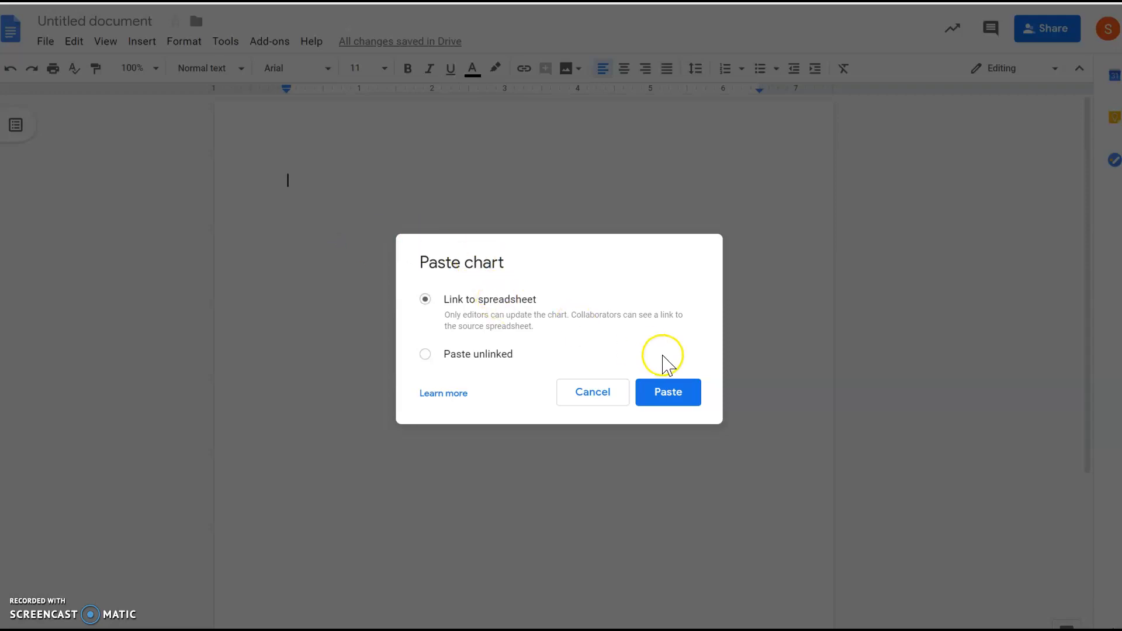
pyautogui.click(671, 395)
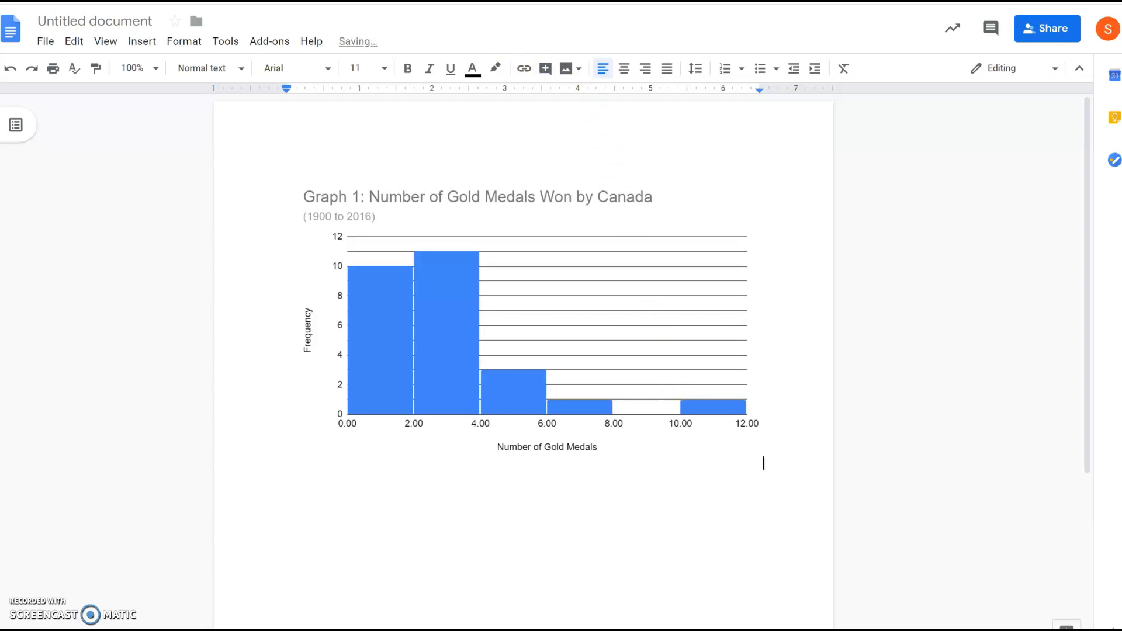
# - Return to Google Sheets and insert "Olympic" before "Gold" in the histogram's chart title
pyautogui.click(374, 2)
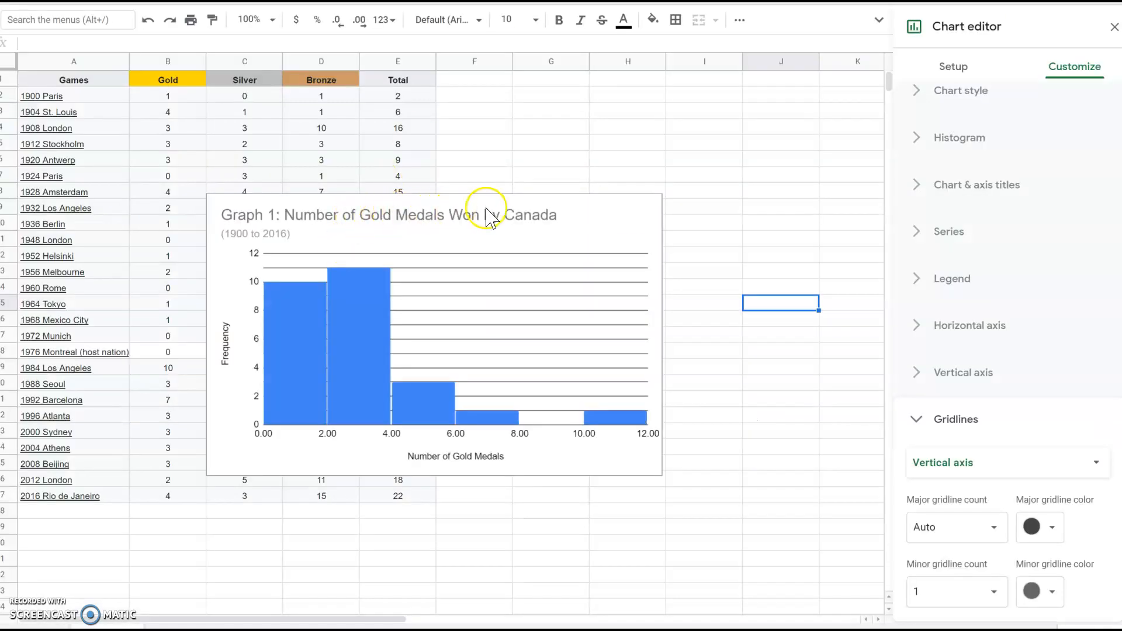
pyautogui.click(526, 219)
pyautogui.click(527, 221)
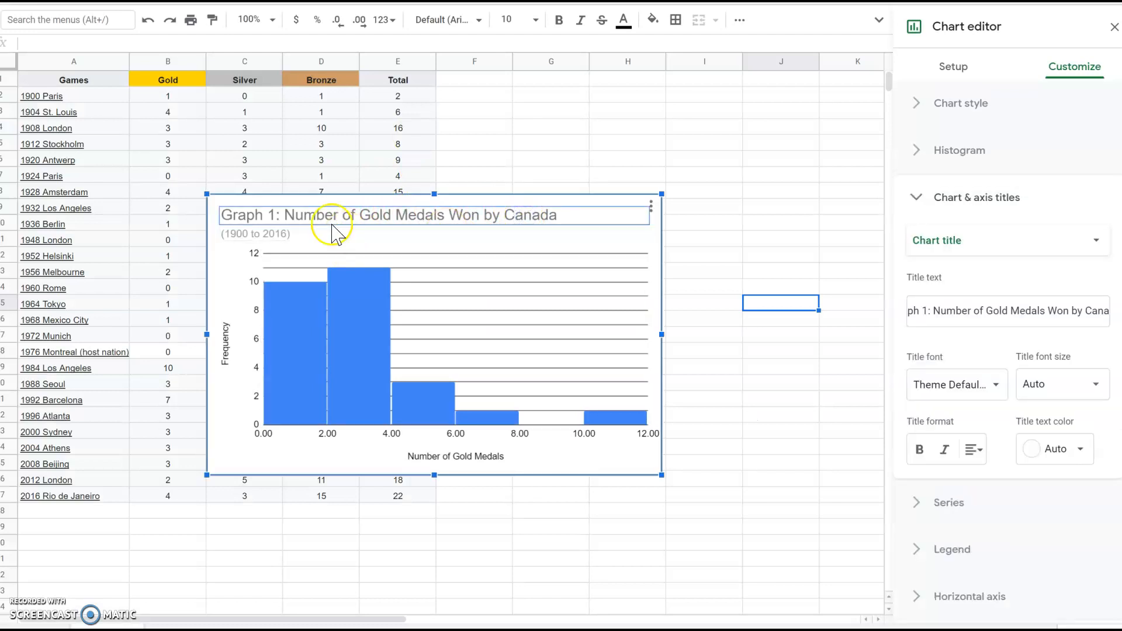
pyautogui.doubleClick(363, 217)
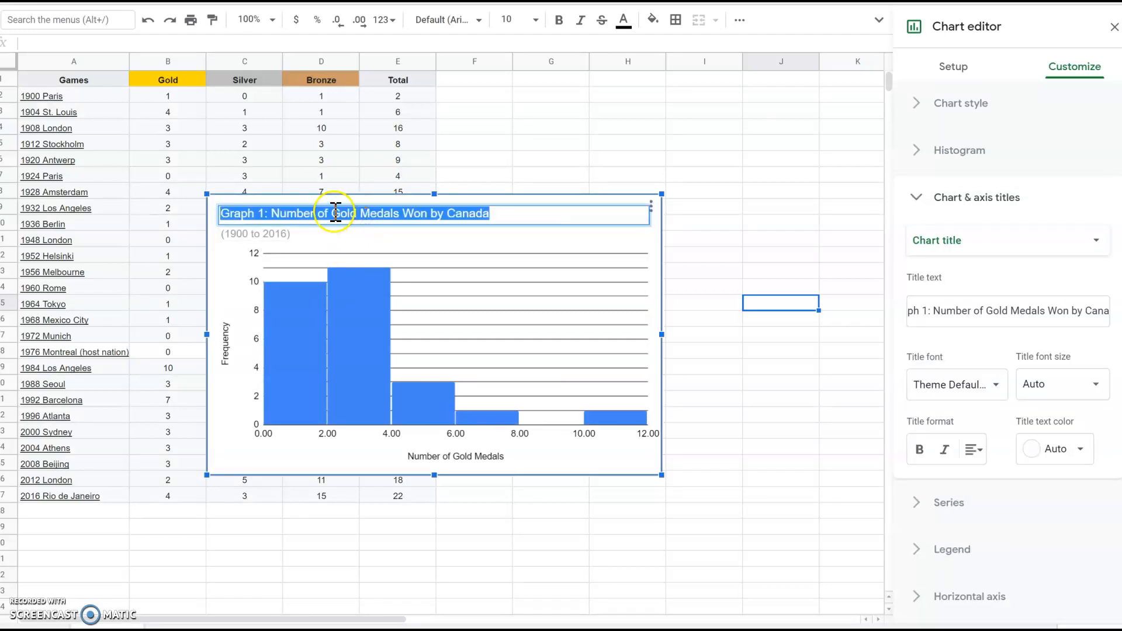
pyautogui.click(336, 214)
pyautogui.write('Olympic')
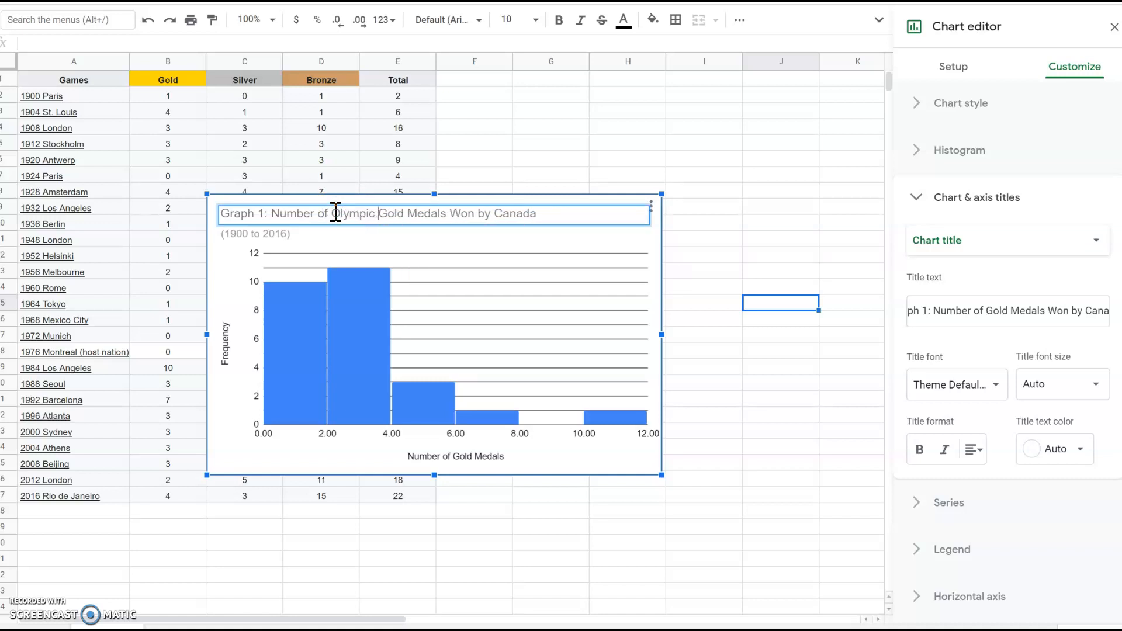
pyautogui.click(364, 236)
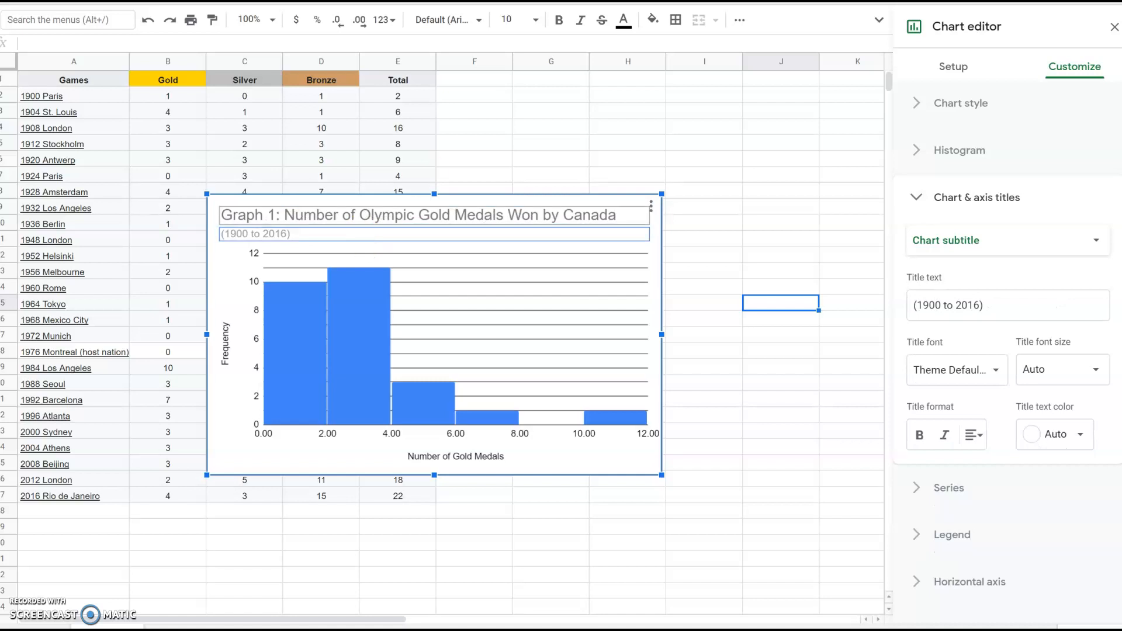
# - Switch back to the Google Docs document and update the linked histogram from the spreadsheet
pyautogui.hotkey('ctrl', 'Tab')
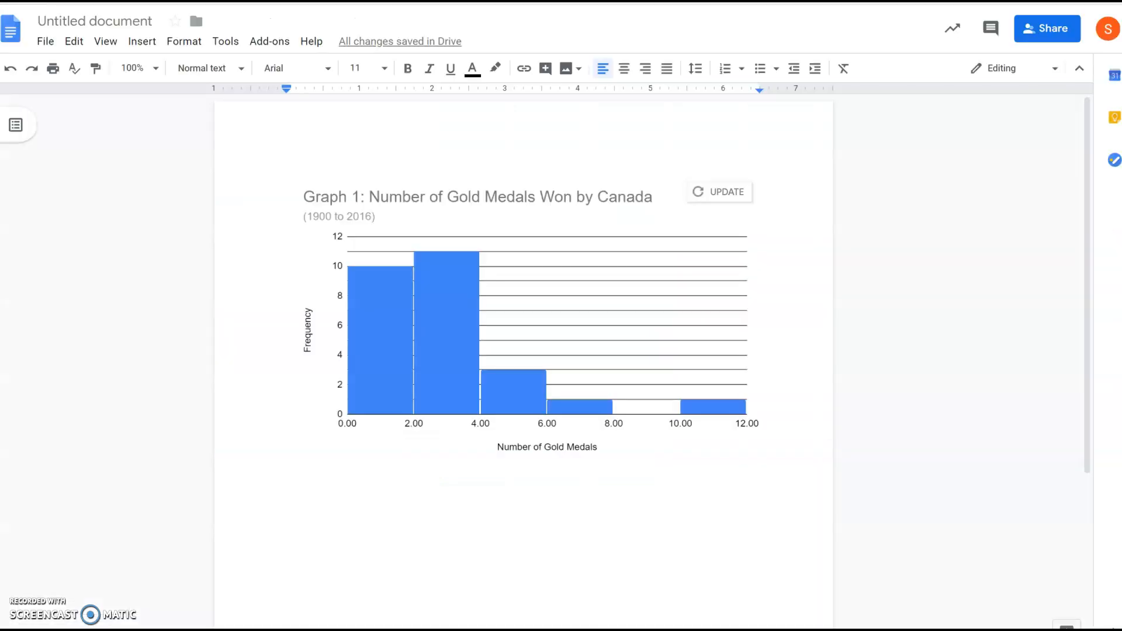
pyautogui.click(714, 198)
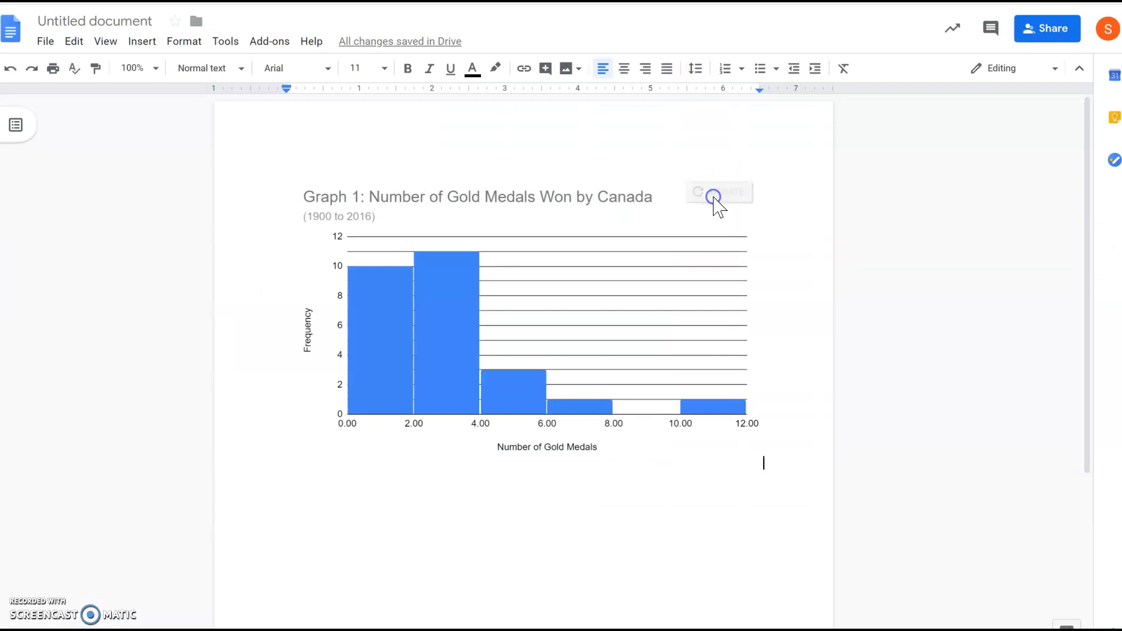